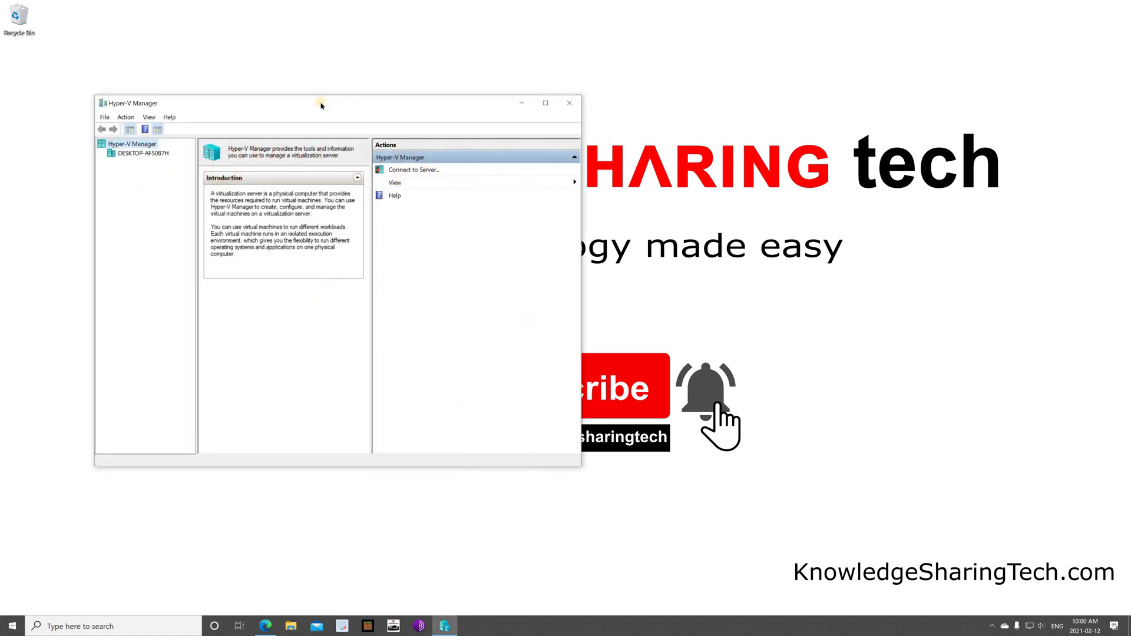
Show the DESKTOP-AF50B7H host's empty VM list and launch the New Virtual Machine wizard
left_click_drag(444, 101, 531, 116)
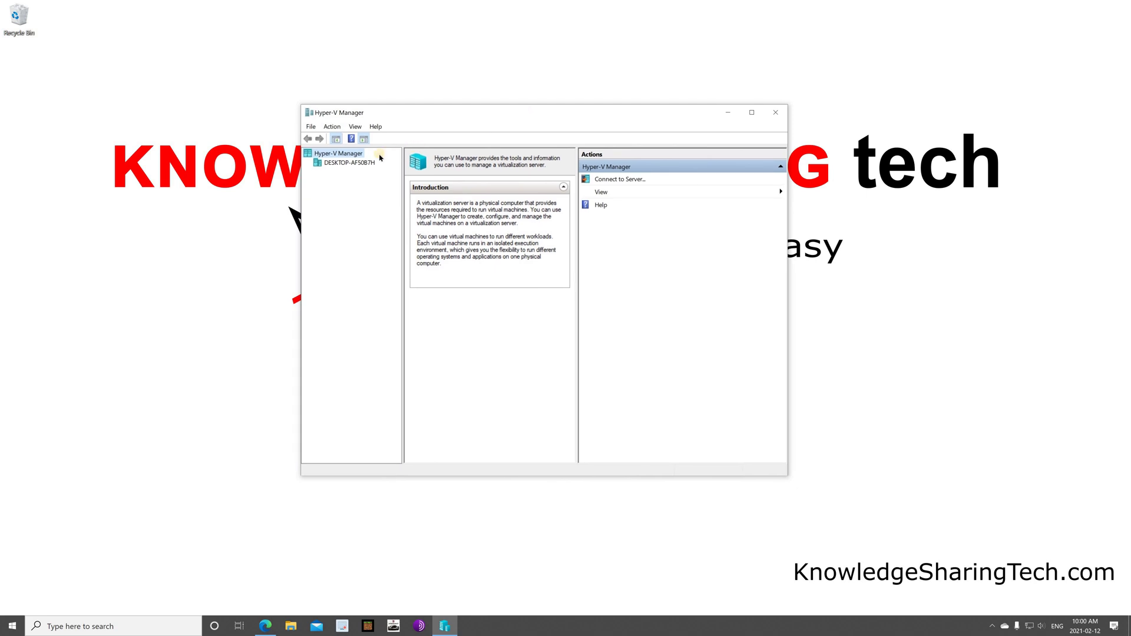
left_click(374, 162)
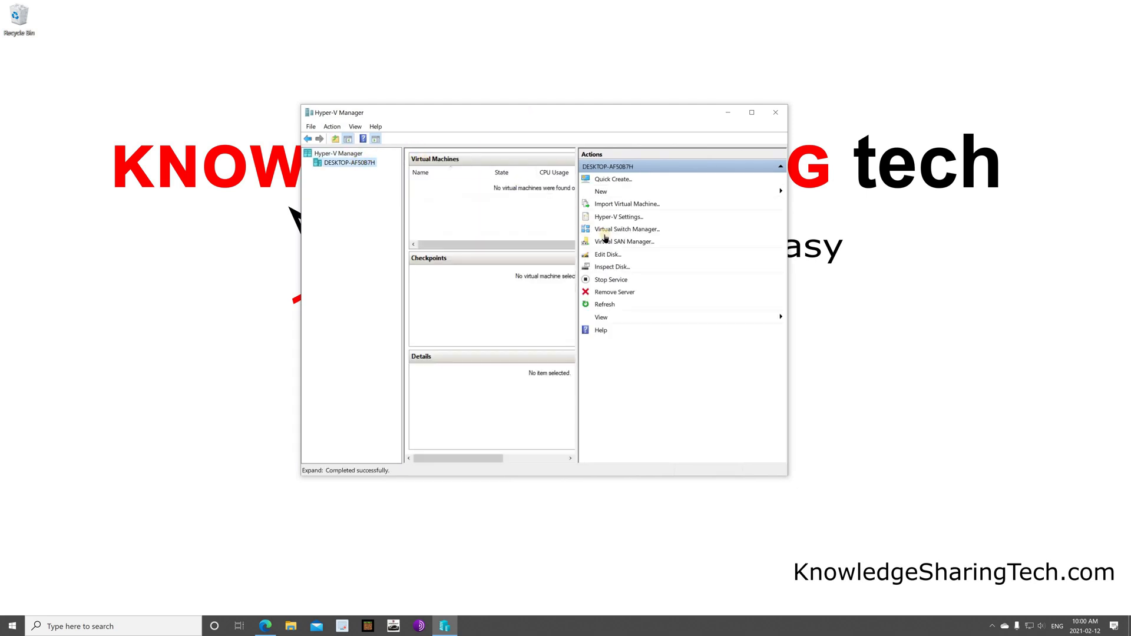
left_click(602, 193)
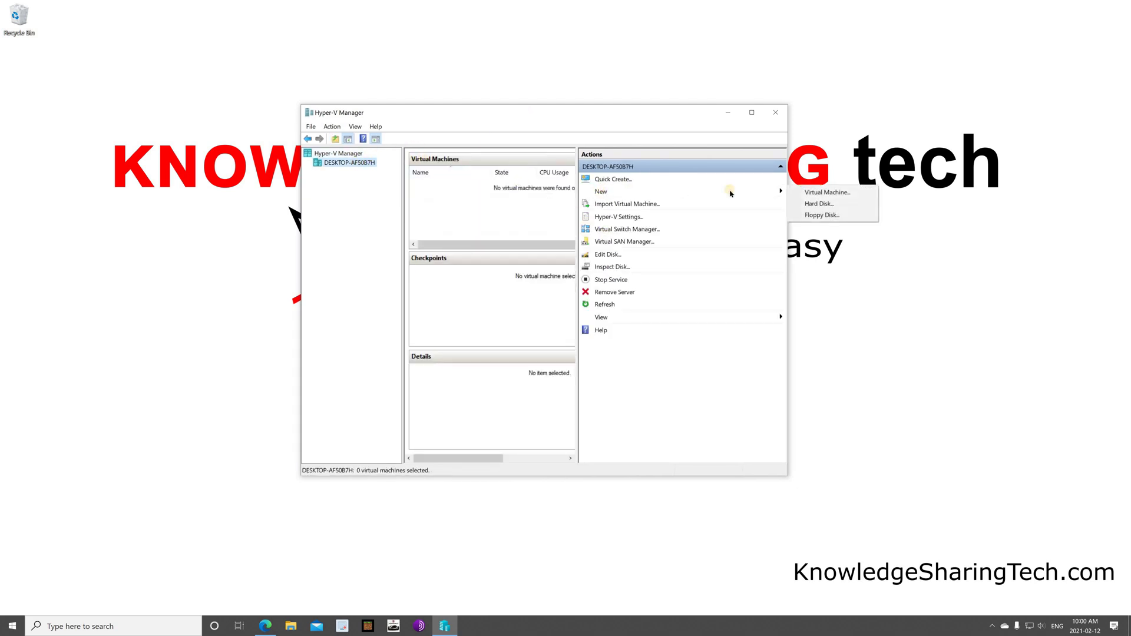
left_click(827, 193)
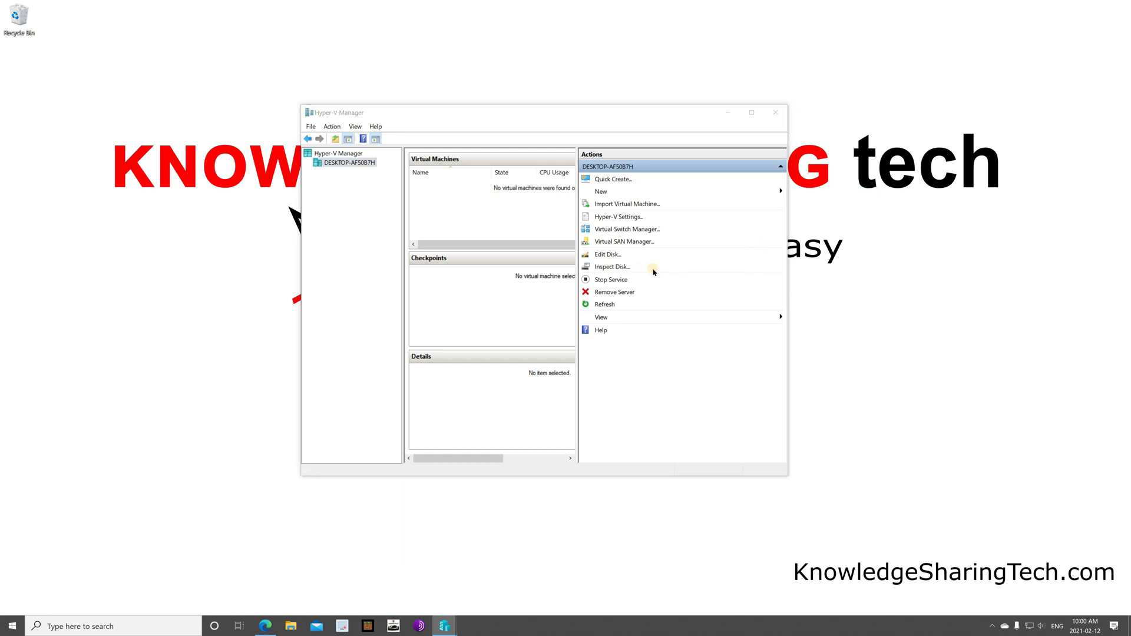
Name the new VM 'Windows 10 test' and accept the generation page
left_click(633, 428)
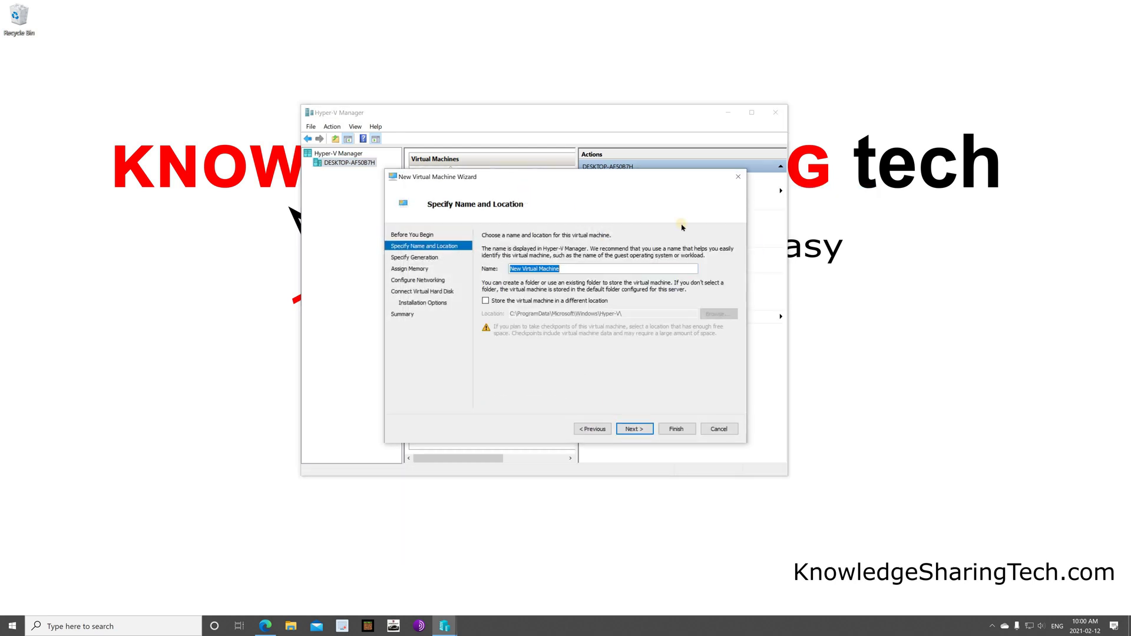
type("W")
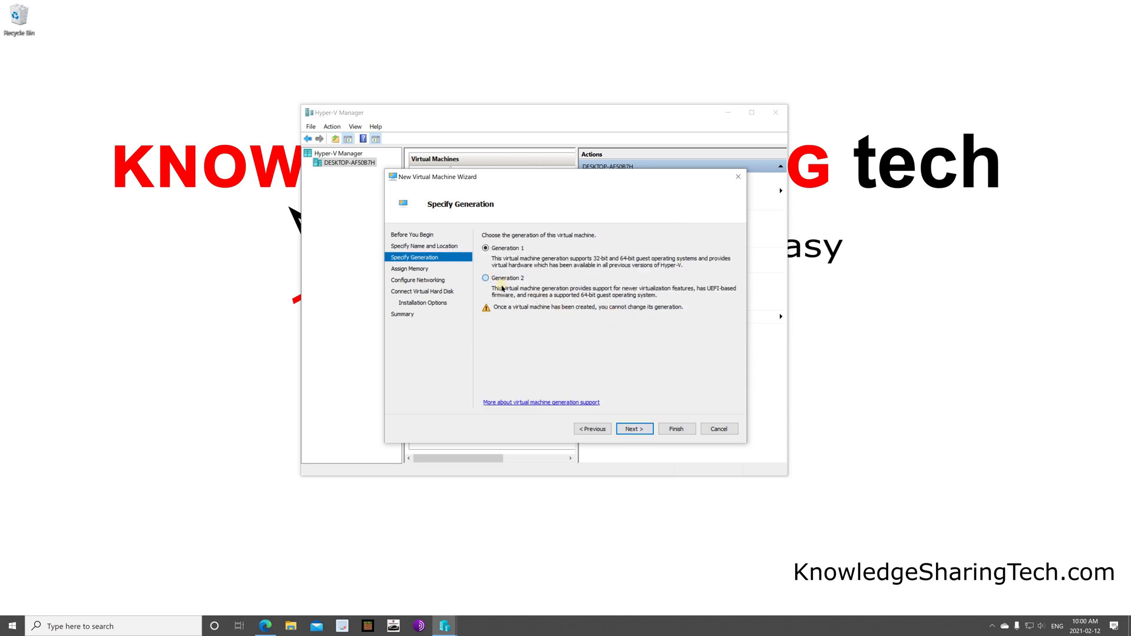
left_click(632, 430)
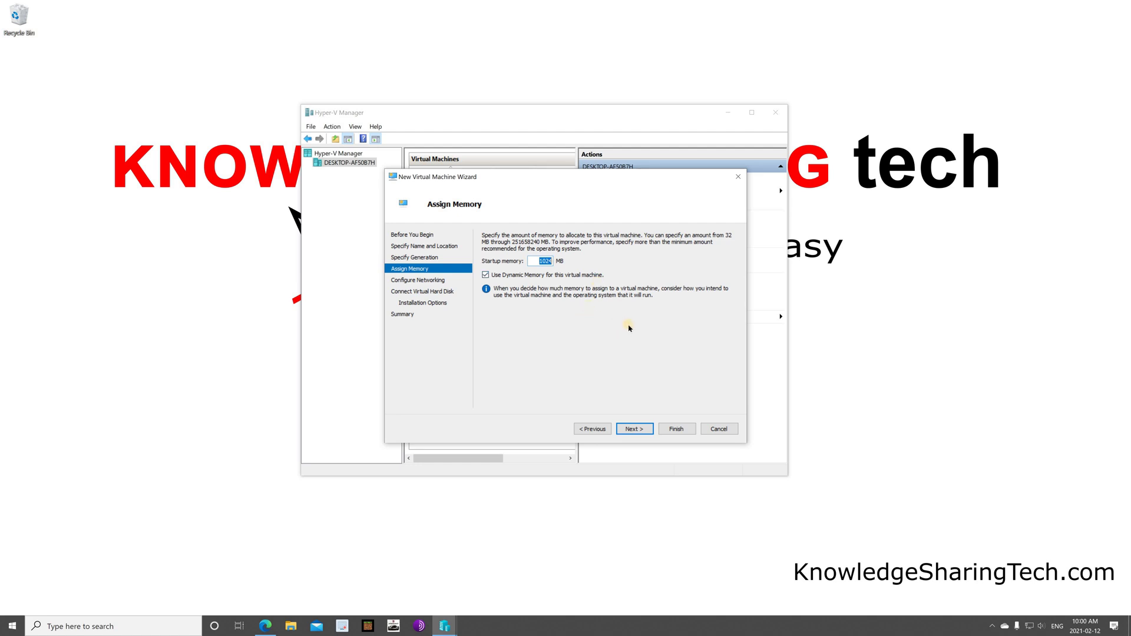
Set startup memory to 4096 MB and connect the VM to the Default Switch
left_click(542, 264)
left_click_drag(537, 261, 546, 261)
type("4096")
left_click(635, 429)
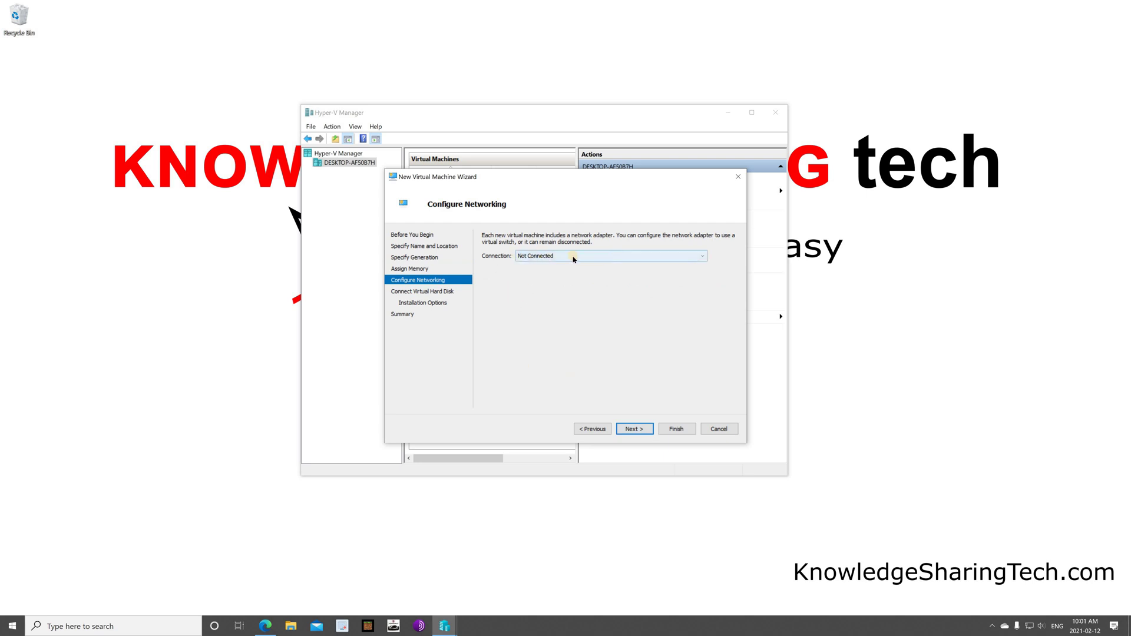
left_click(700, 258)
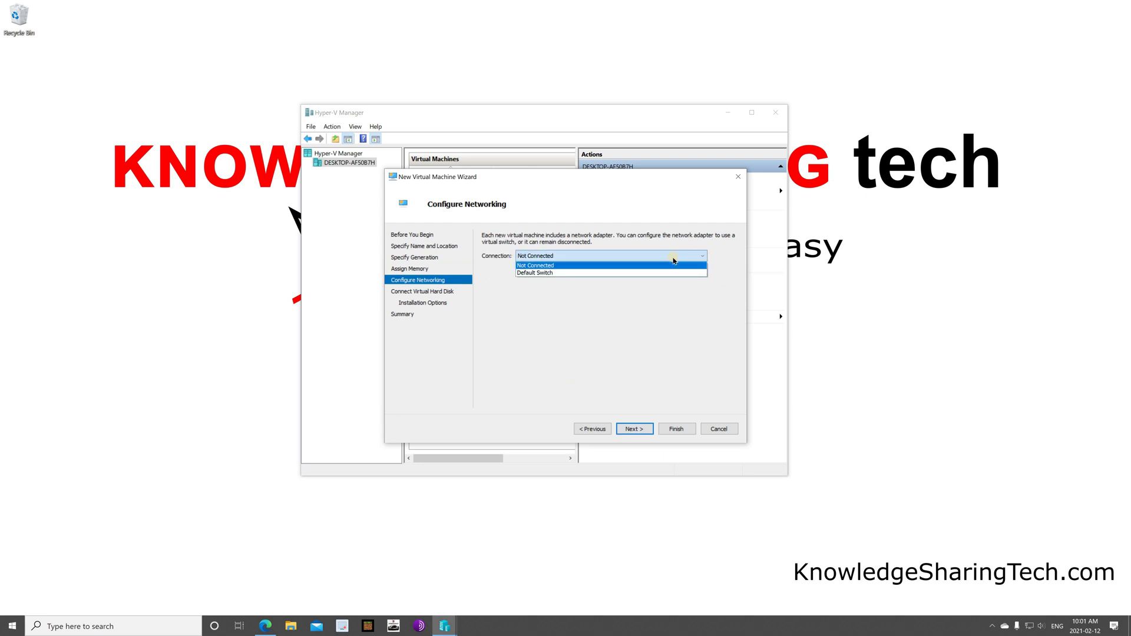
left_click(546, 275)
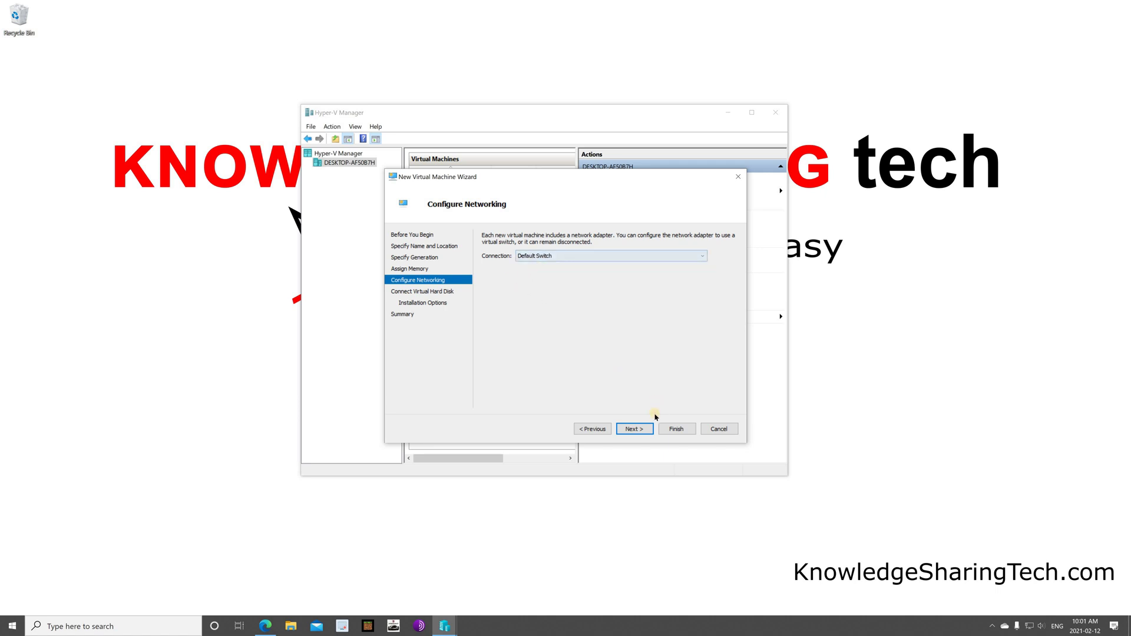
left_click(632, 429)
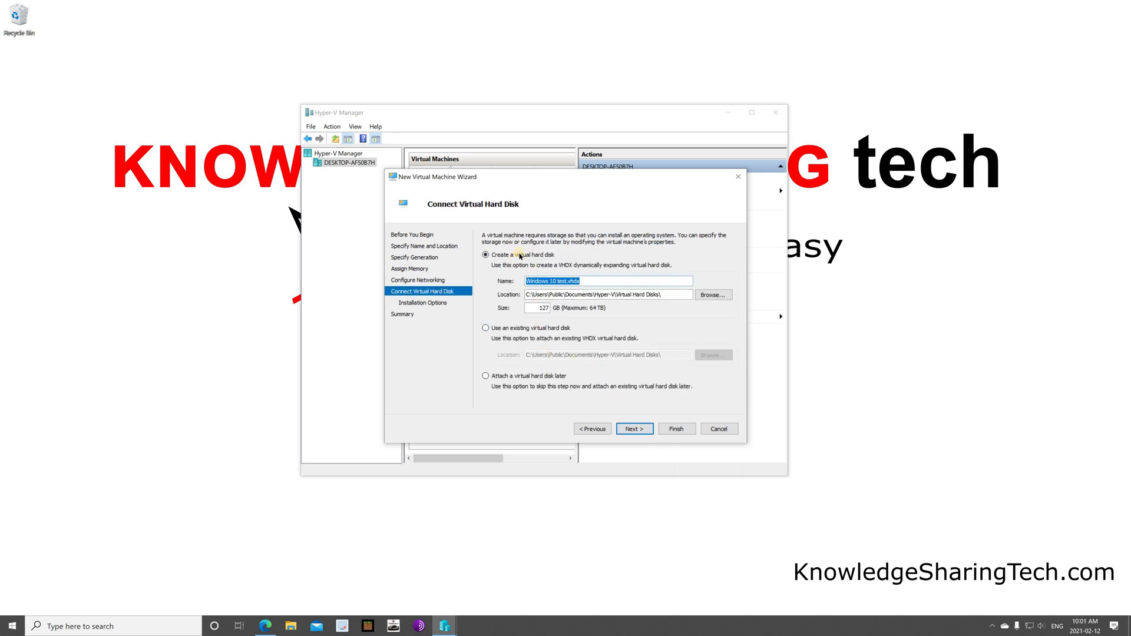
Create a new 50 GB virtual hard disk named Windows 10 test.vhdx
key("Tab")
key("Tab")
key("Tab")
left_click(634, 429)
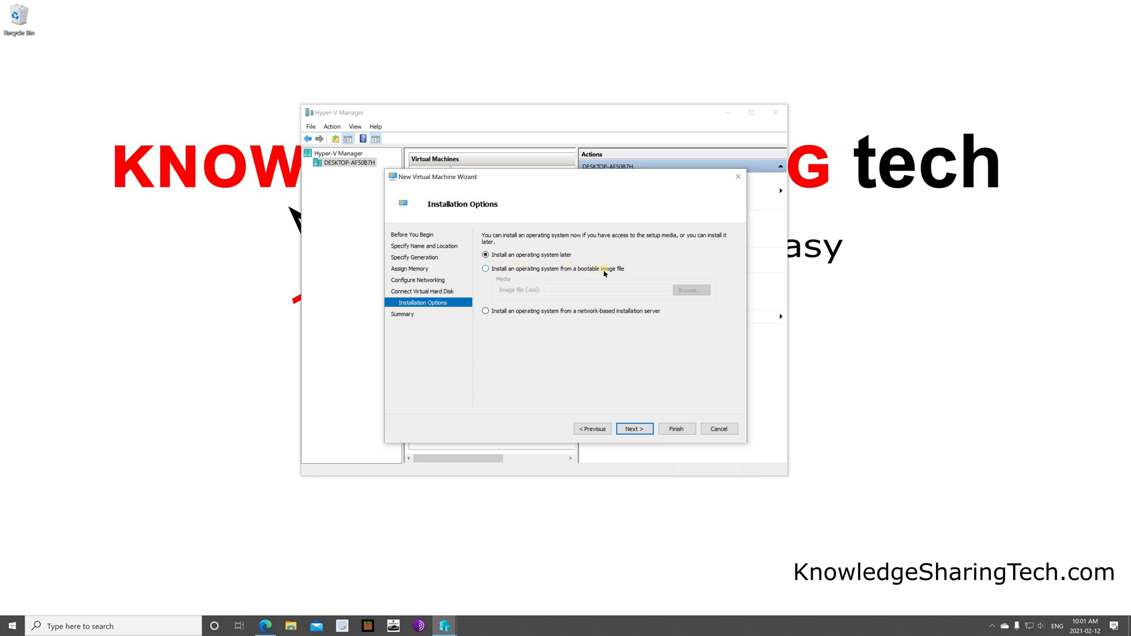
Use Documents\Windows.iso as the bootable image file and finish creating the VM
left_click(486, 269)
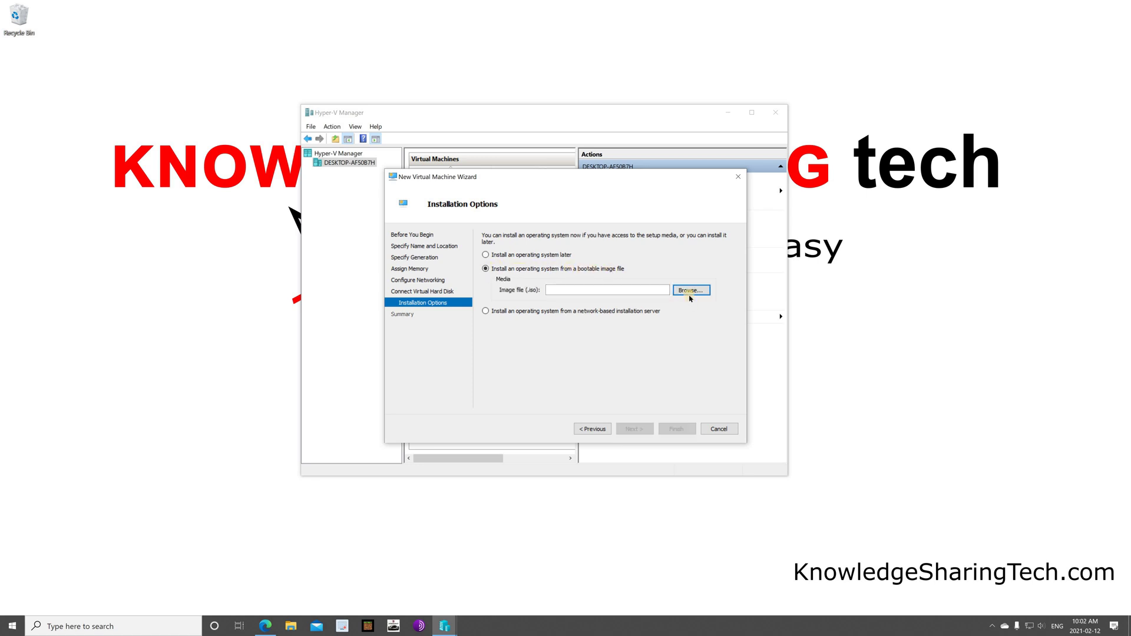
left_click(690, 297)
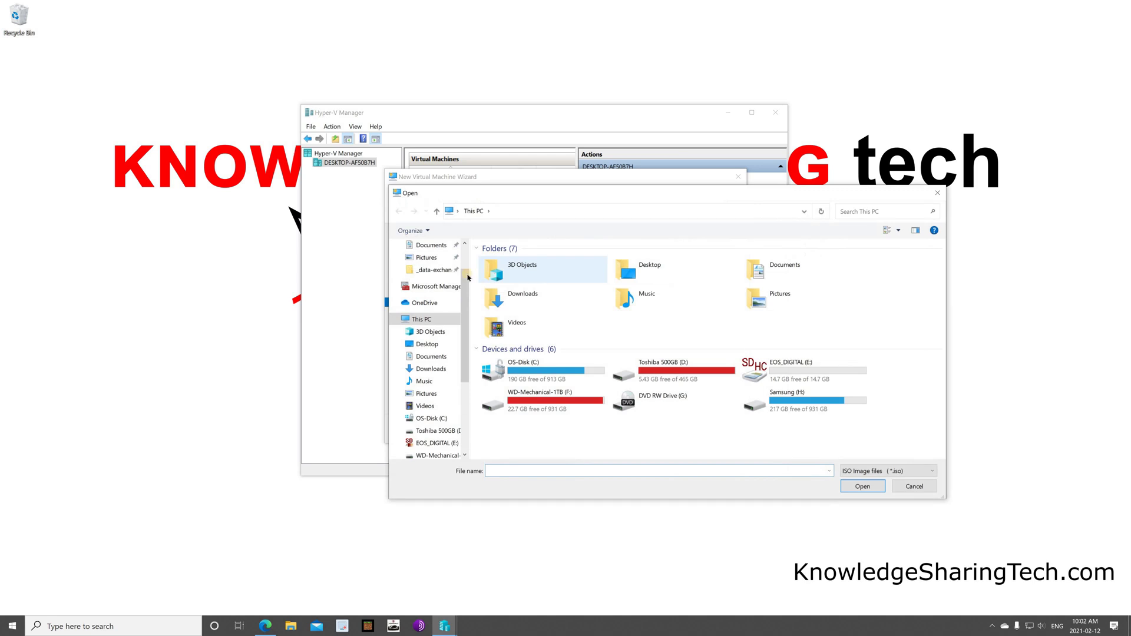
scroll(436, 288, "up", 2)
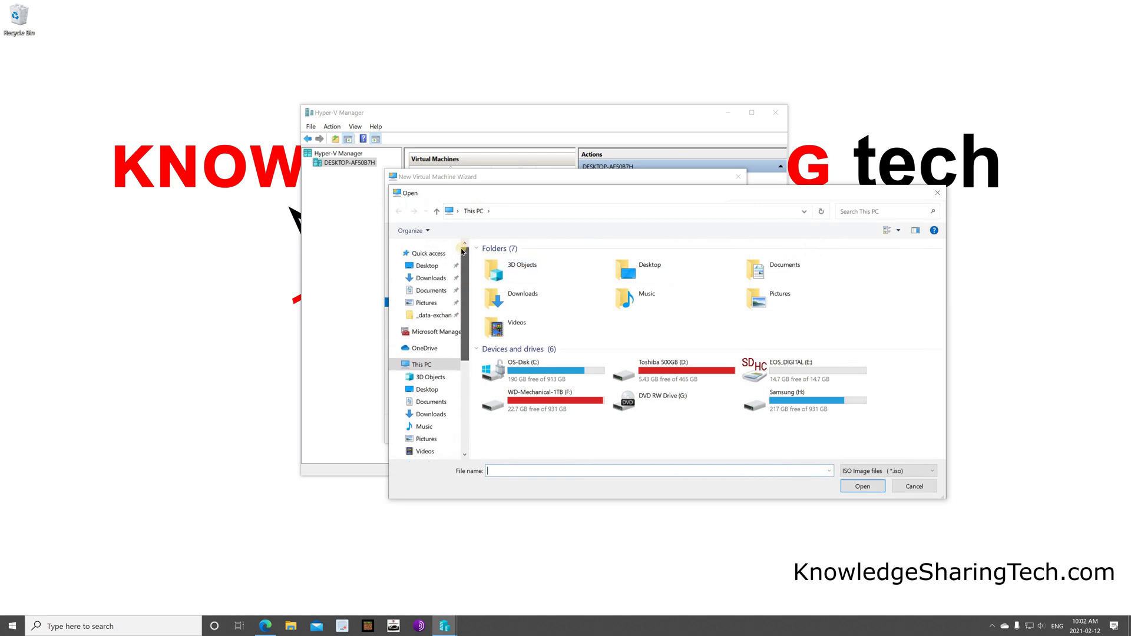
left_click(428, 292)
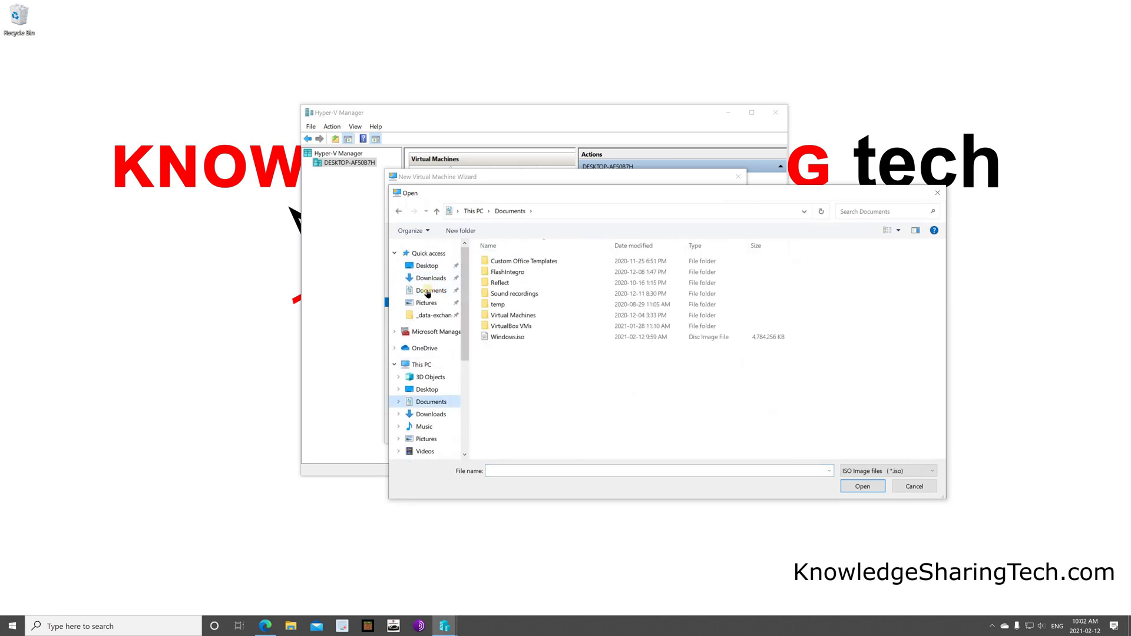
left_click(496, 338)
left_click(859, 487)
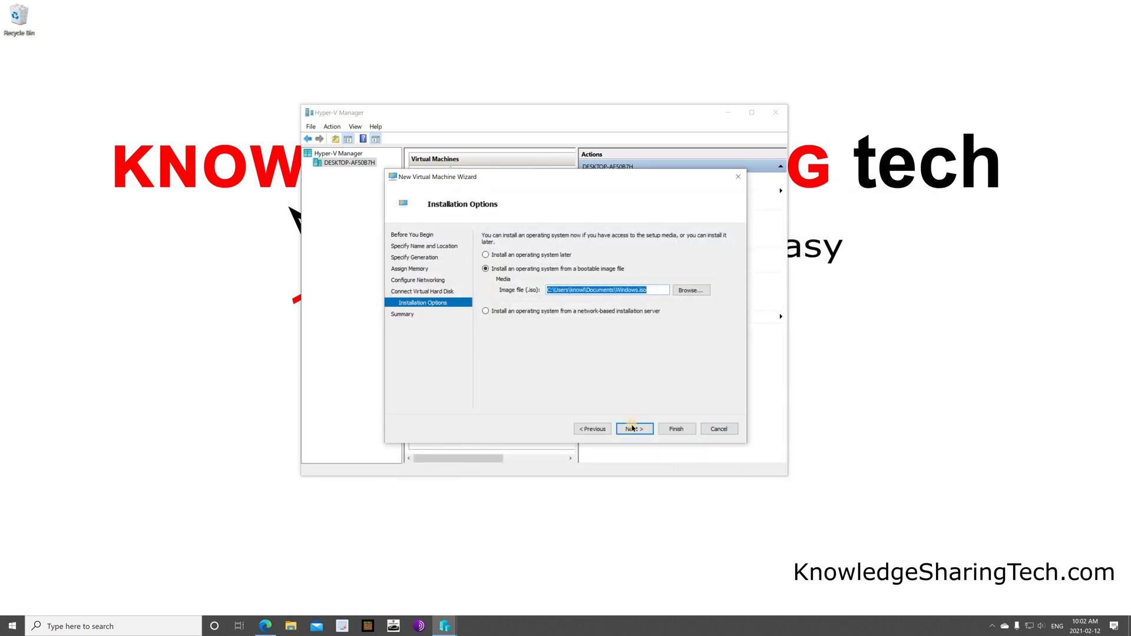
left_click(632, 428)
left_click(677, 430)
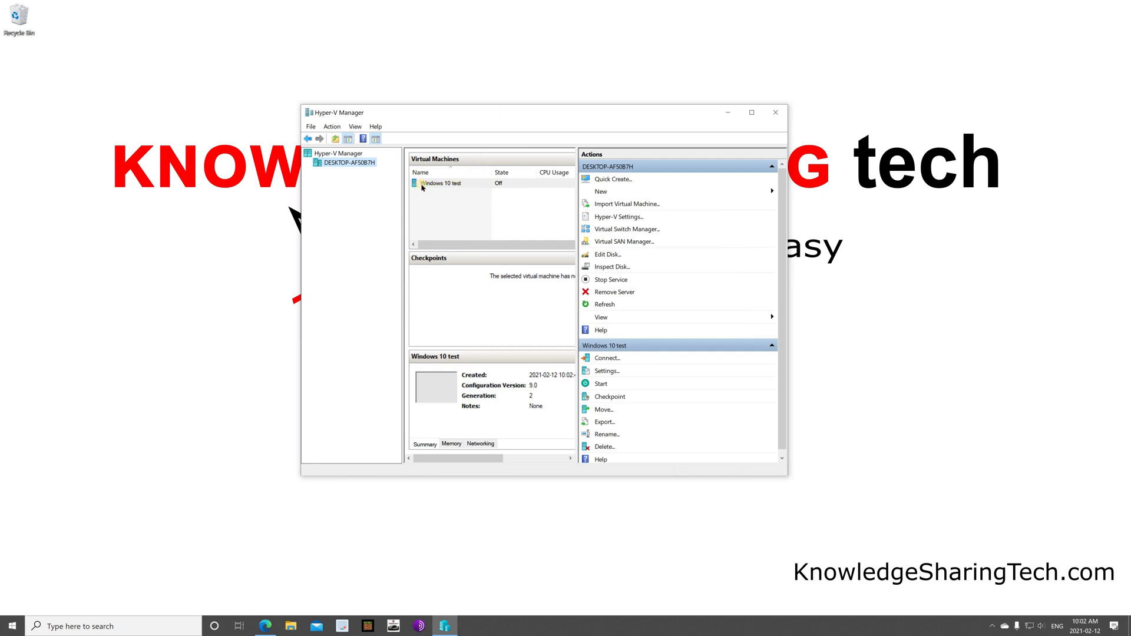
Raise Windows 10 test's virtual processors from 1 to 2 in its settings
left_click(440, 183)
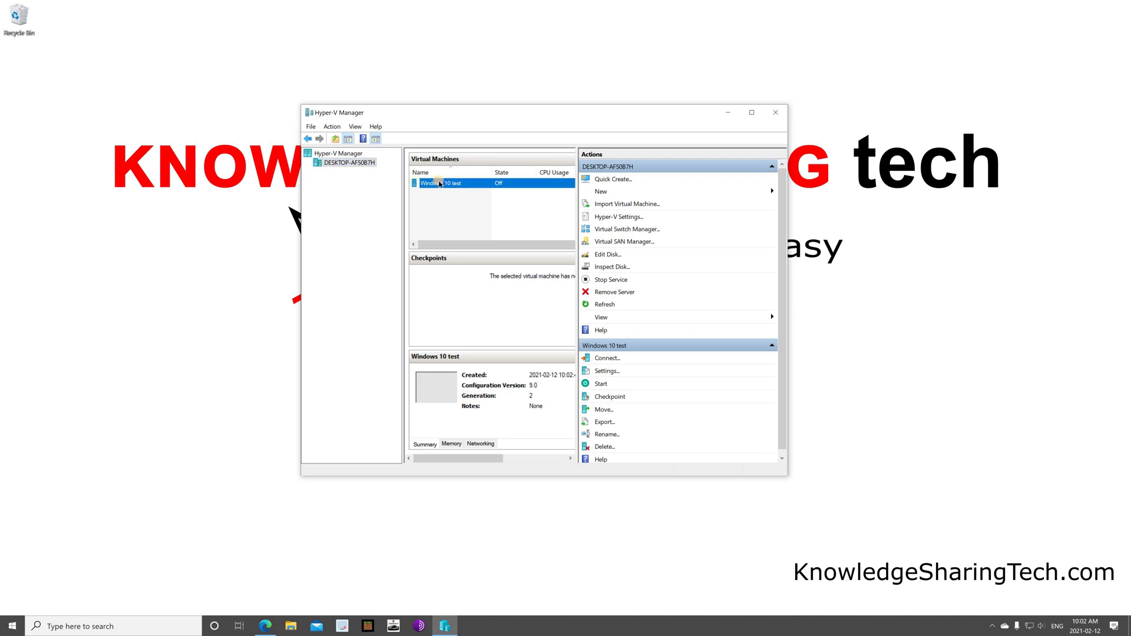
left_click(608, 371)
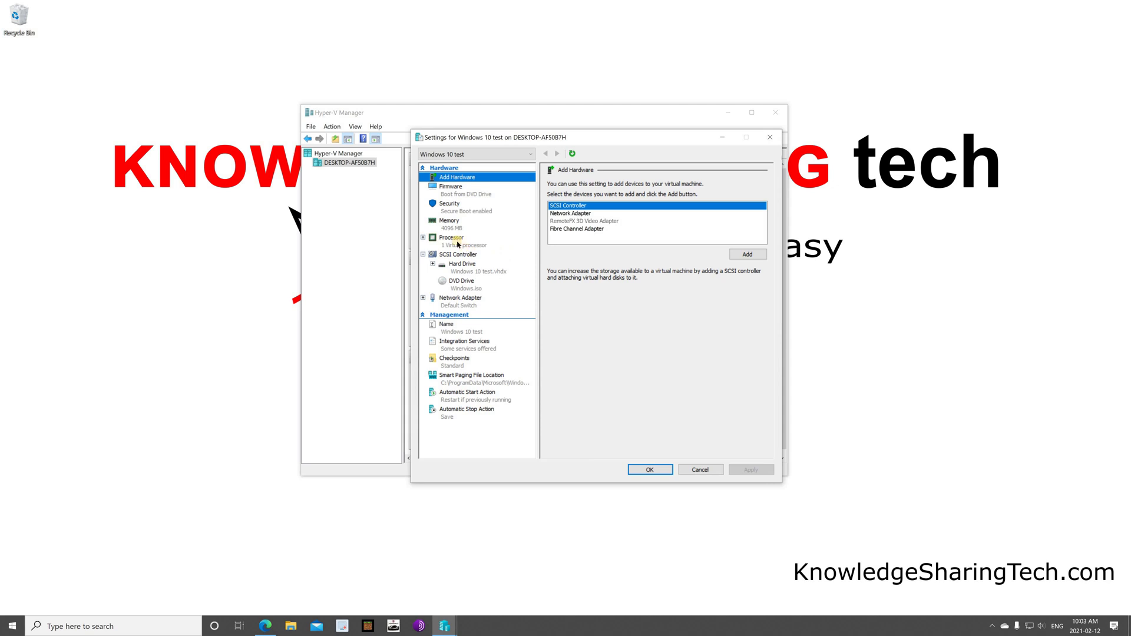
left_click(455, 238)
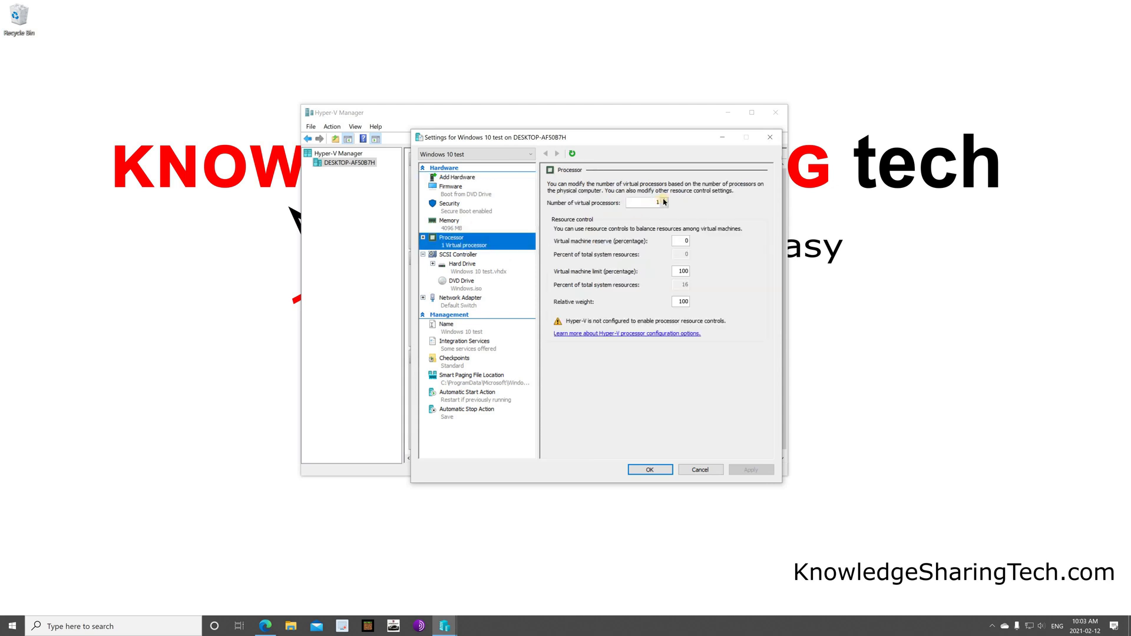
left_click(664, 201)
left_click(650, 470)
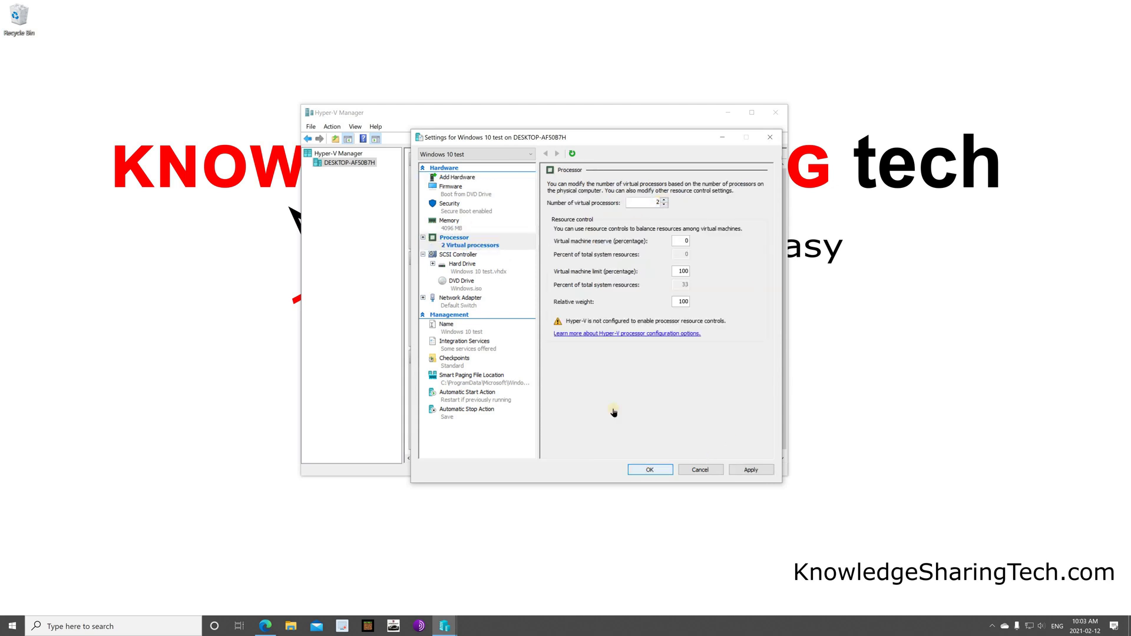
left_click(822, 313)
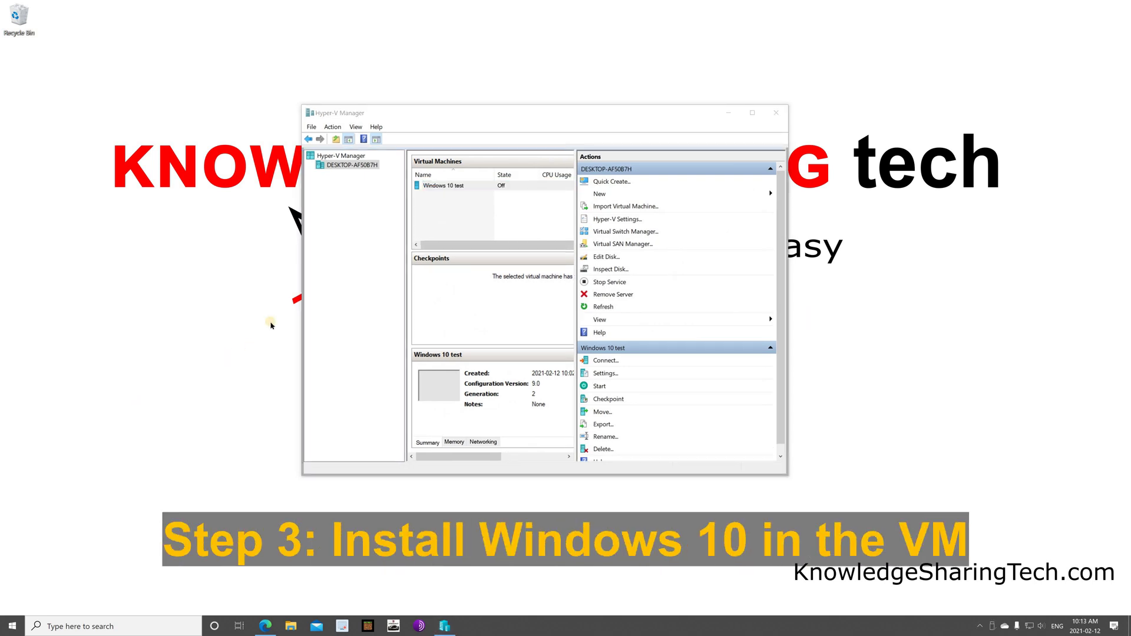
Connect to Windows 10 test, minimize Hyper-V Manager, and start the VM
left_click(436, 188)
left_click(436, 187)
left_click(602, 362)
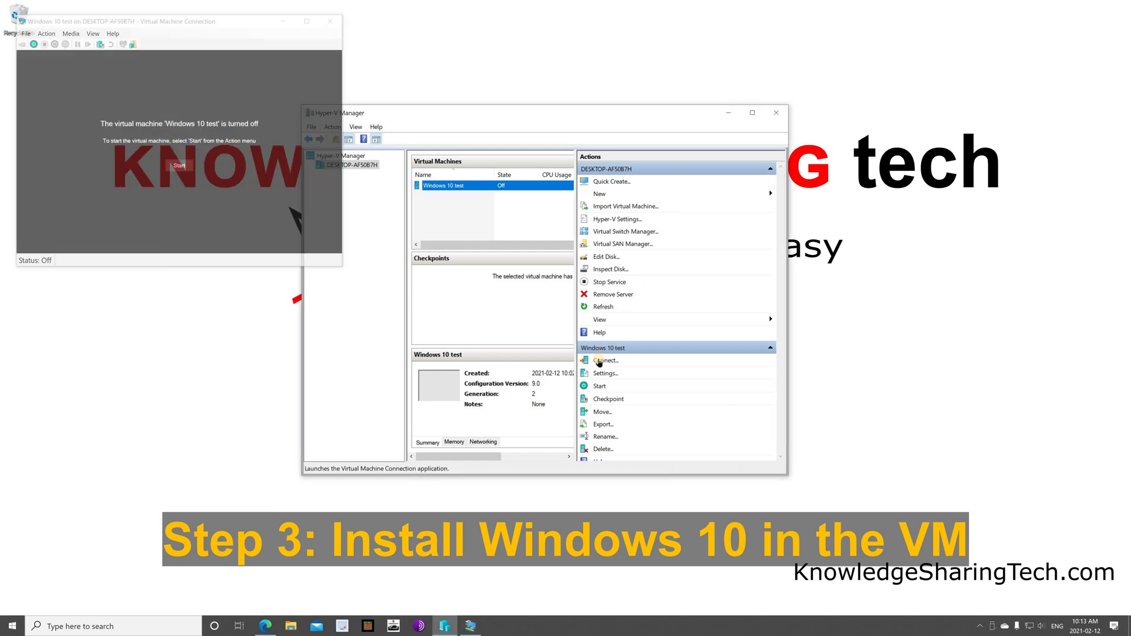
left_click_drag(231, 22, 704, 137)
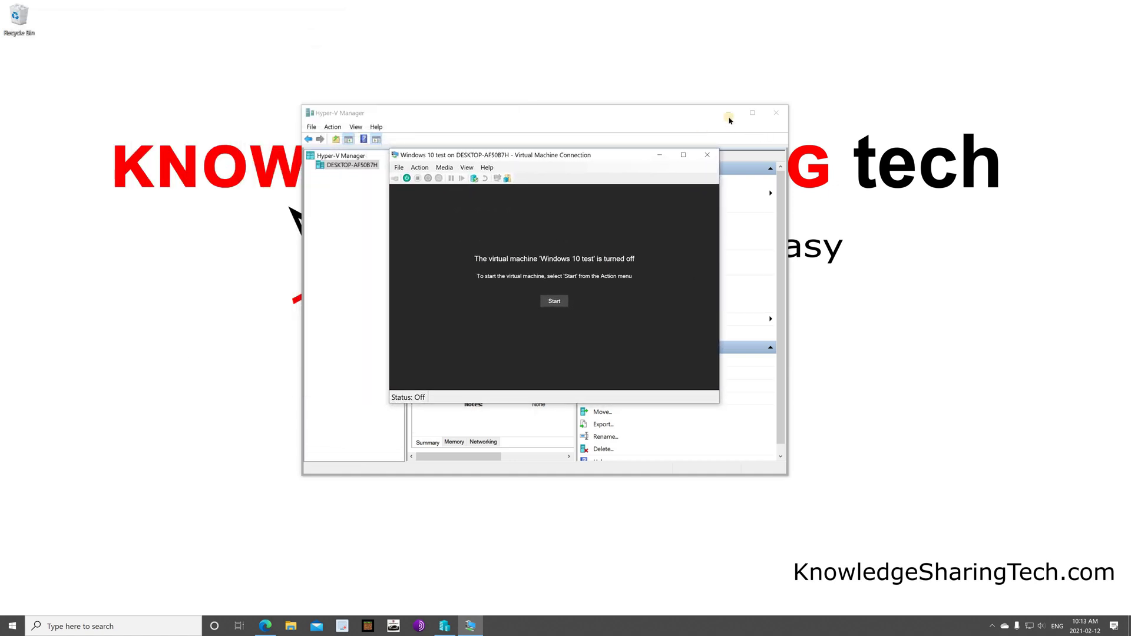
left_click(727, 115)
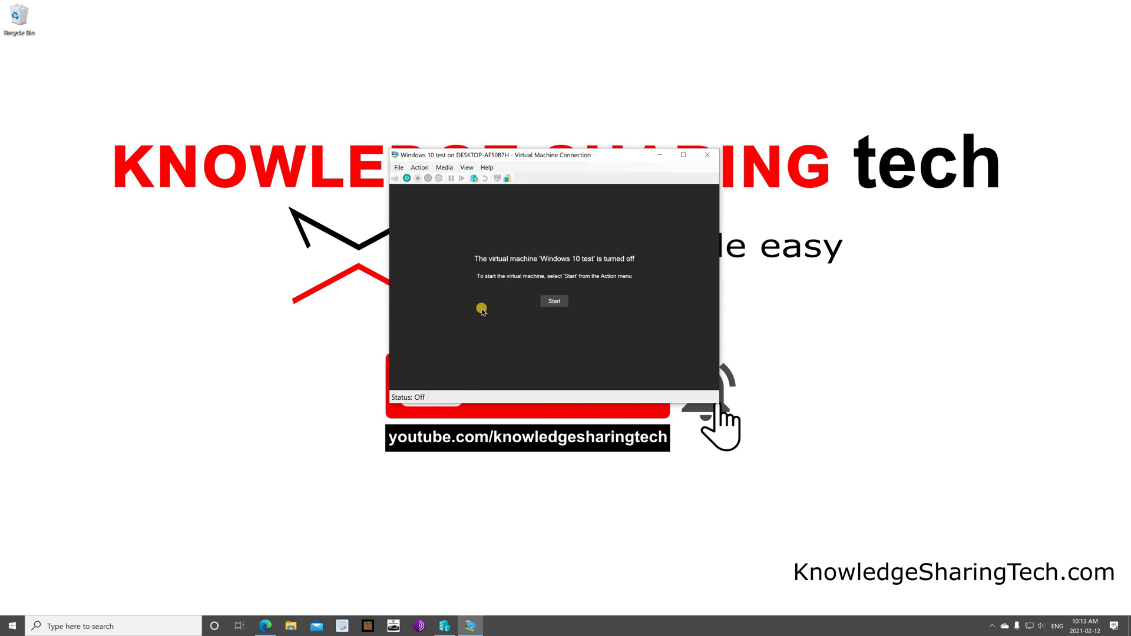
left_click(554, 303)
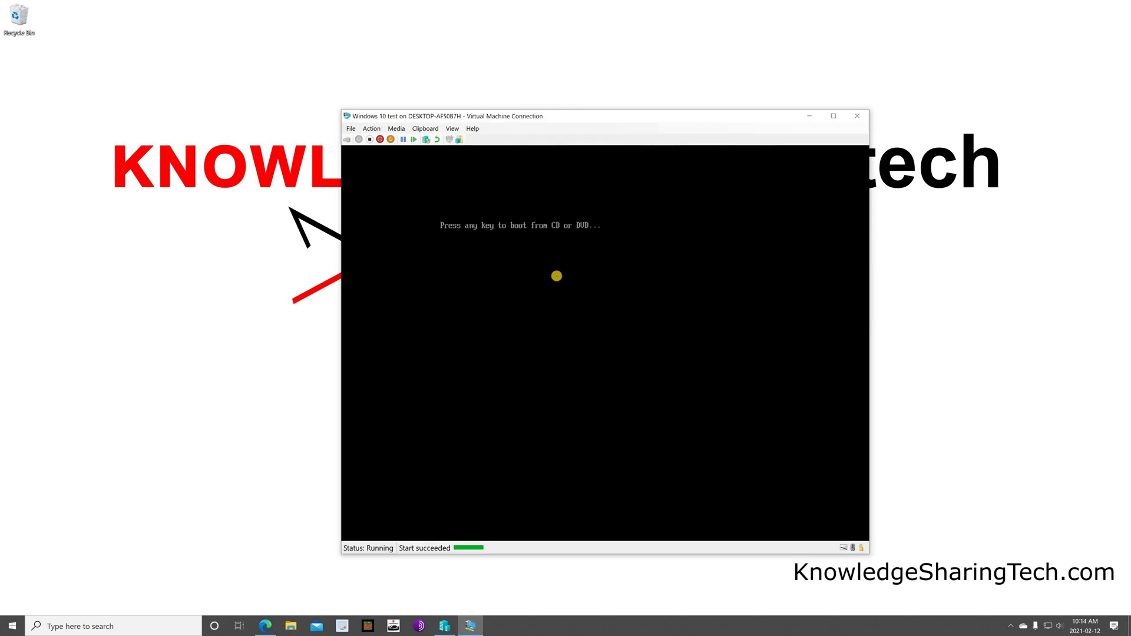
Boot from the DVD, keep default language settings, and enter the product key
key("Return")
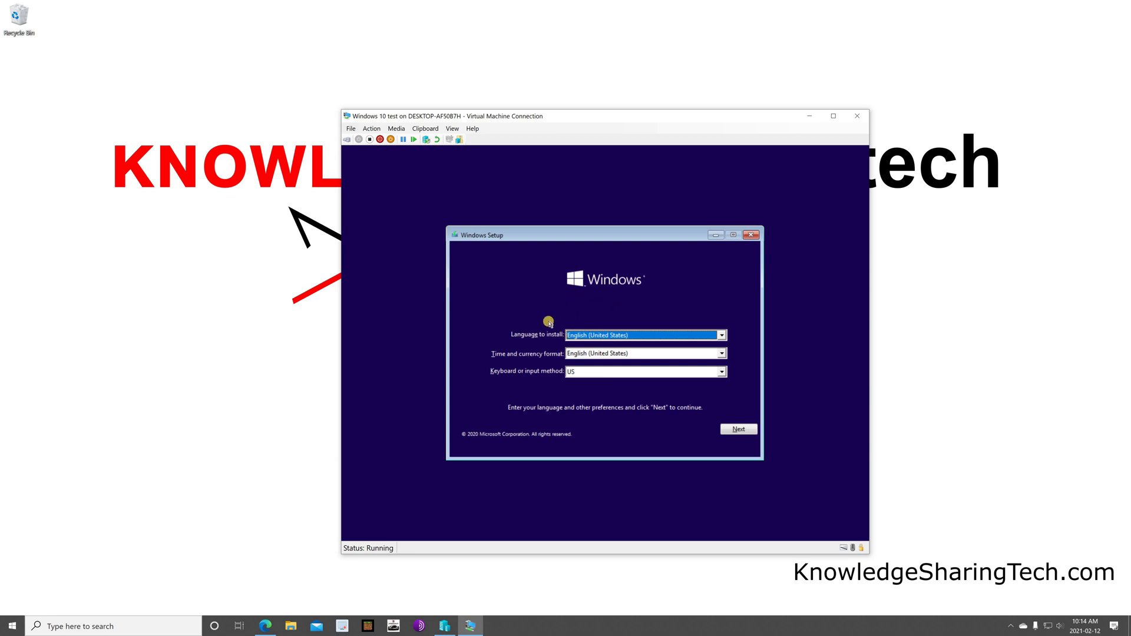
left_click(736, 432)
left_click(600, 347)
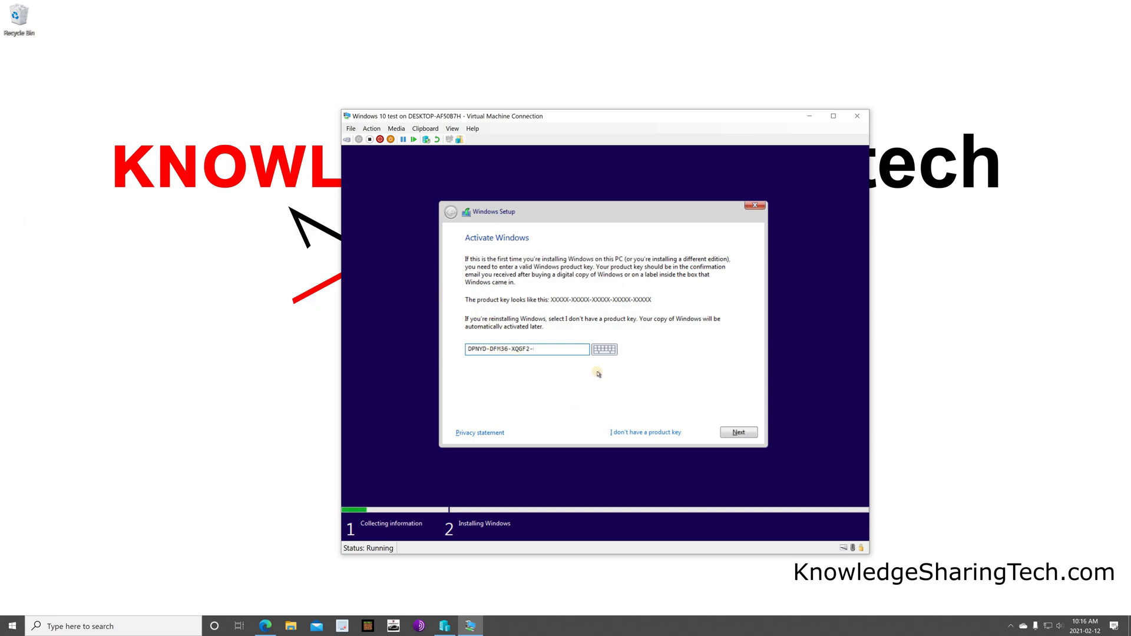
left_click(740, 434)
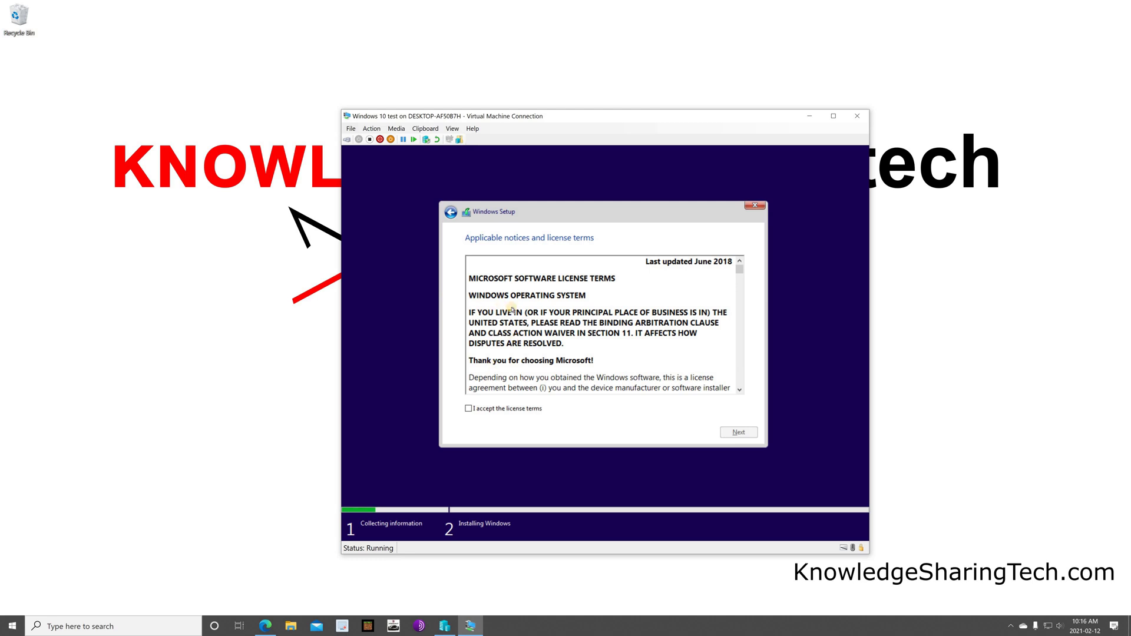
Accept the license and run a custom install onto the unallocated 50 GB Drive 0
left_click(469, 410)
left_click(740, 435)
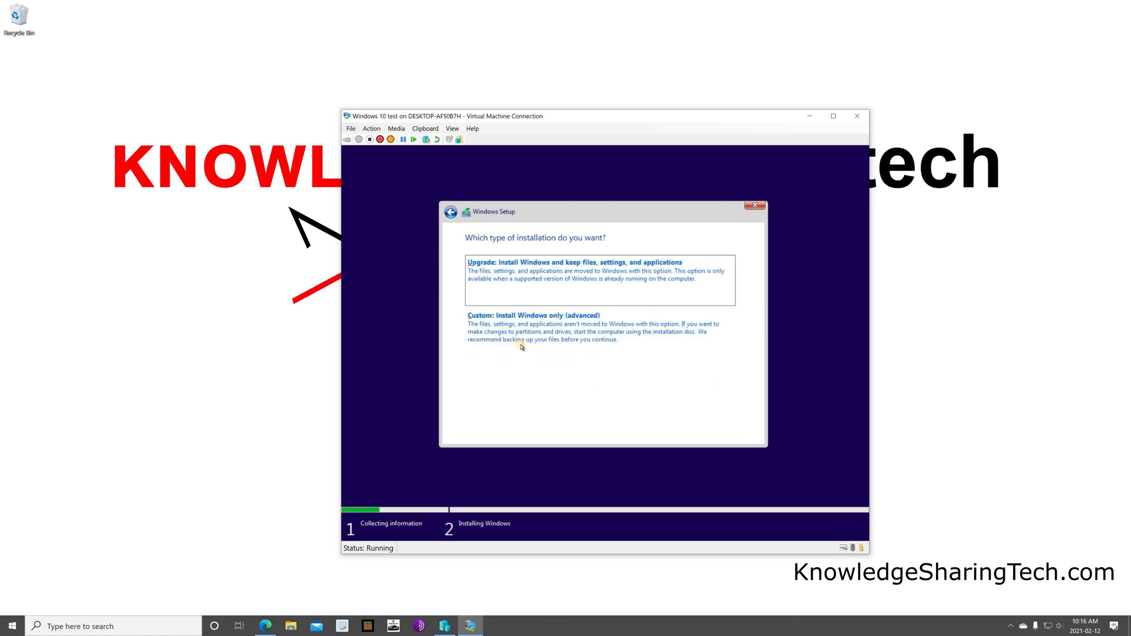
left_click(484, 329)
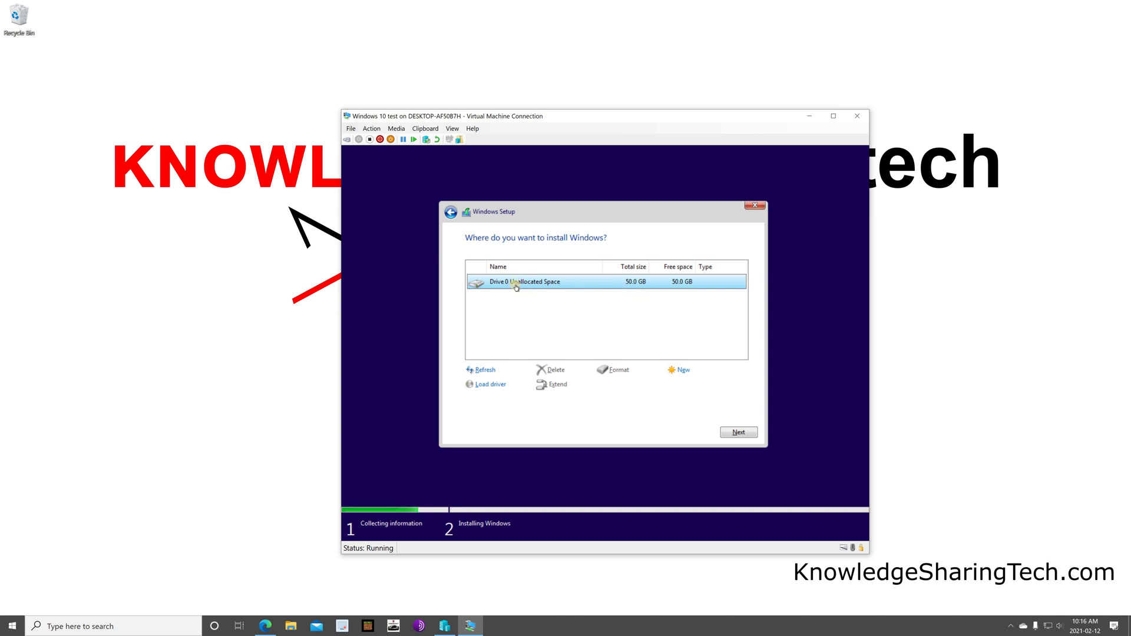
left_click(739, 432)
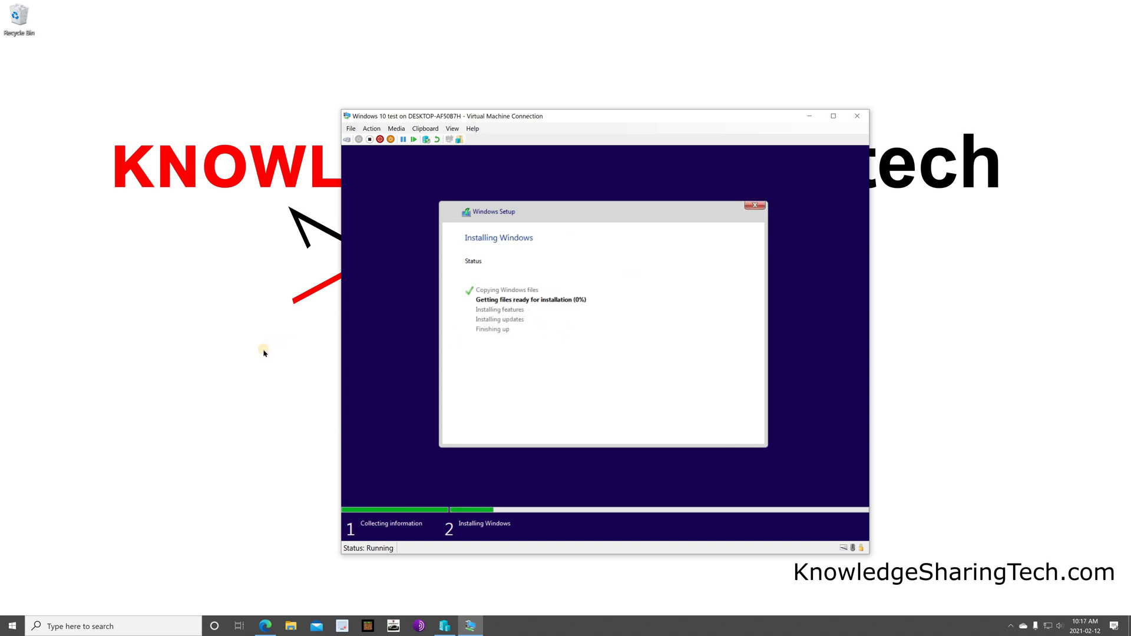
Choose United States as the region and US keyboard, skipping a second layout
left_click(236, 311)
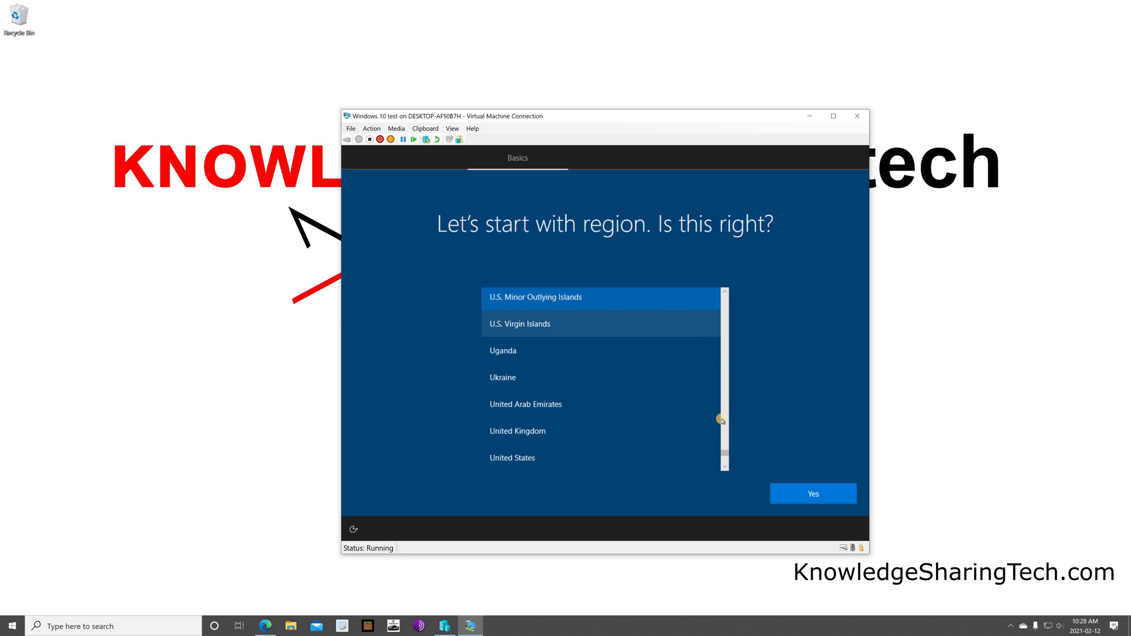
scroll(725, 453, "up", 1)
scroll(724, 451, "down", 4)
scroll(601, 388, "up", 2)
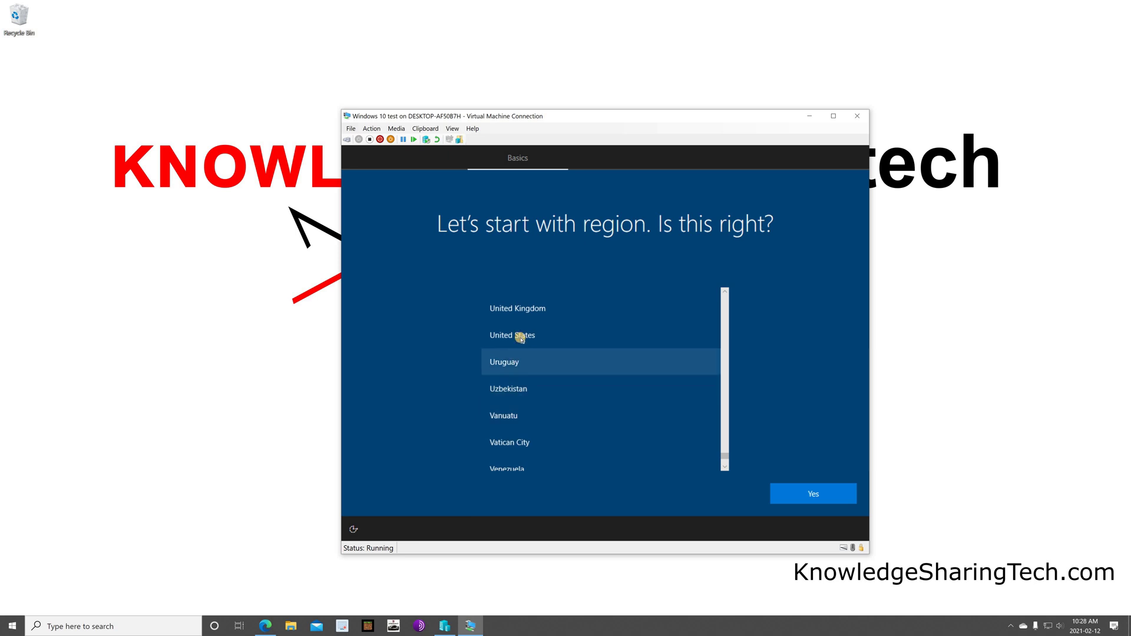
left_click(512, 332)
left_click(806, 495)
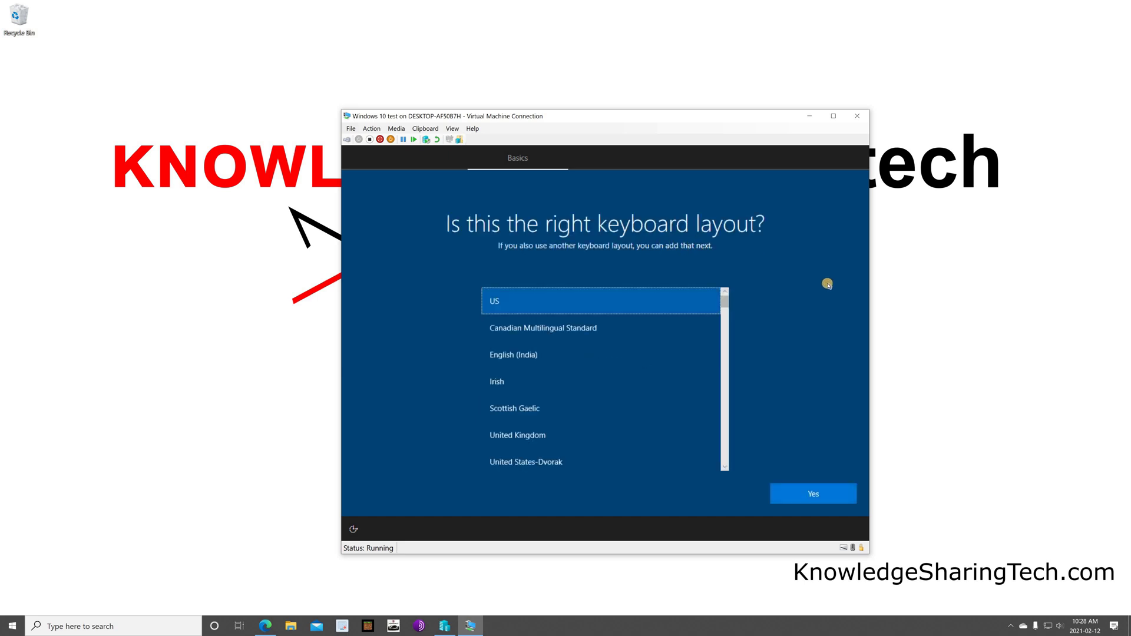
left_click(816, 498)
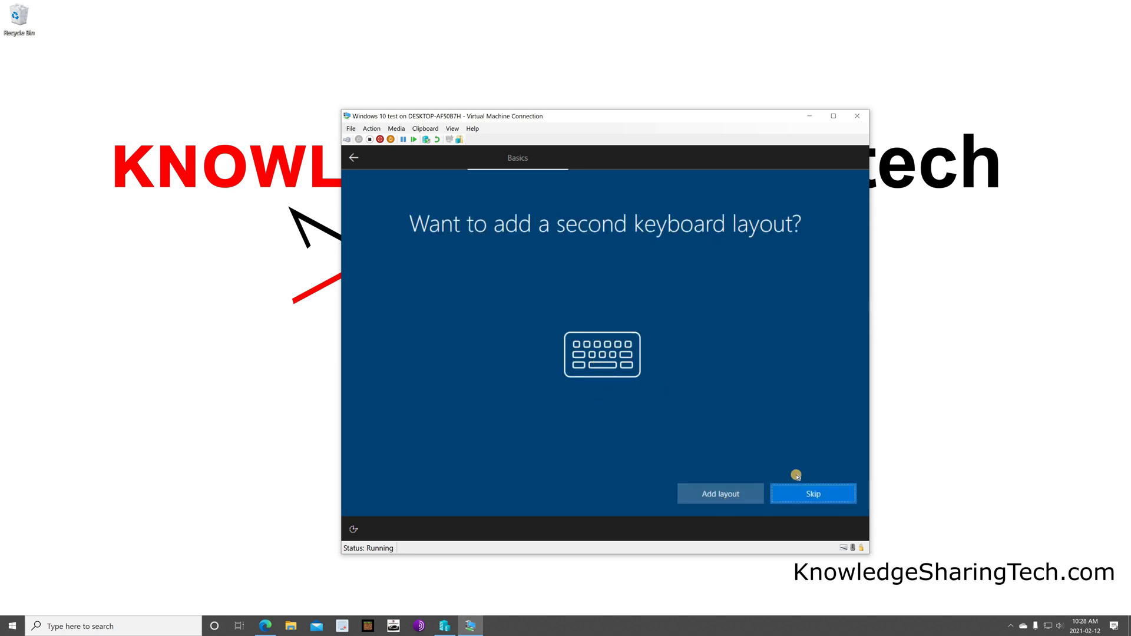
left_click(806, 495)
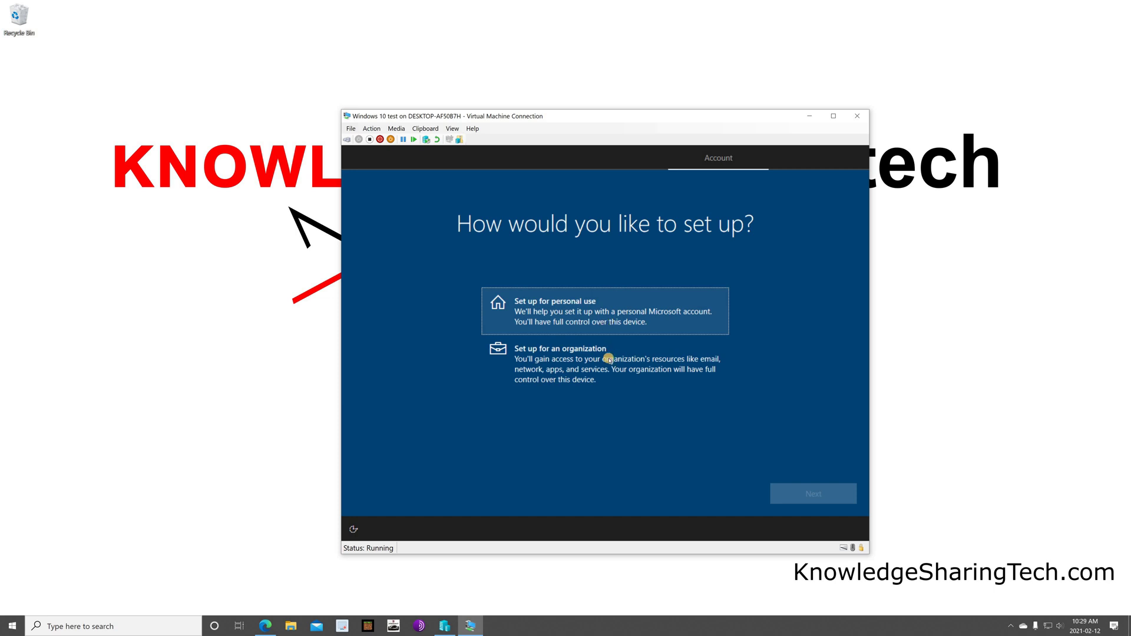
Choose personal use, then an offline account with the limited experience
left_click(545, 319)
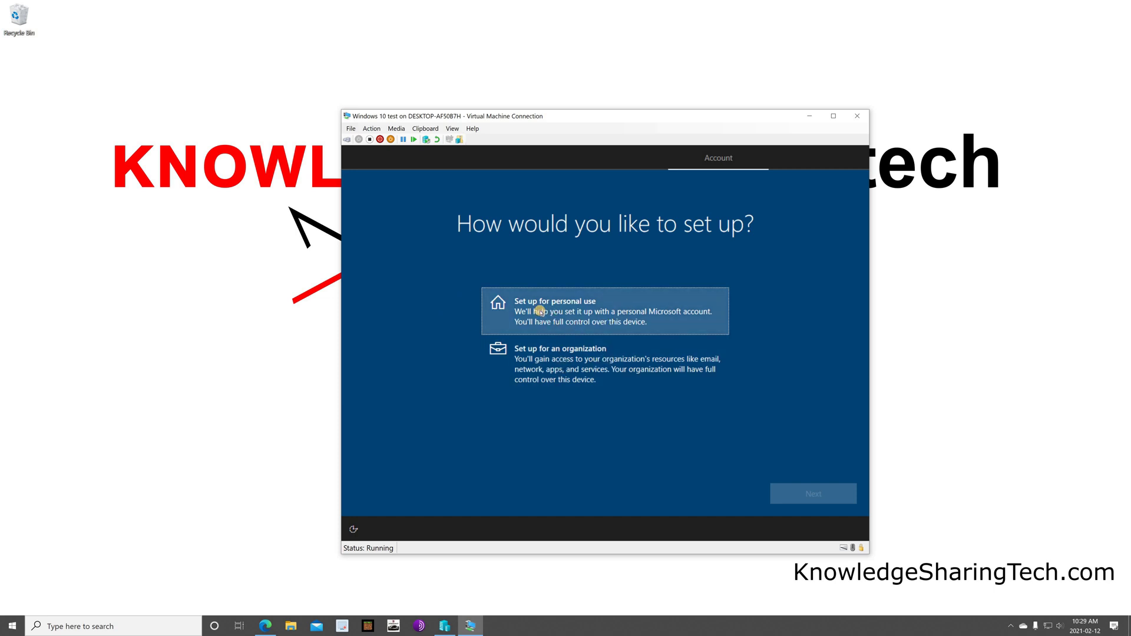
left_click(812, 493)
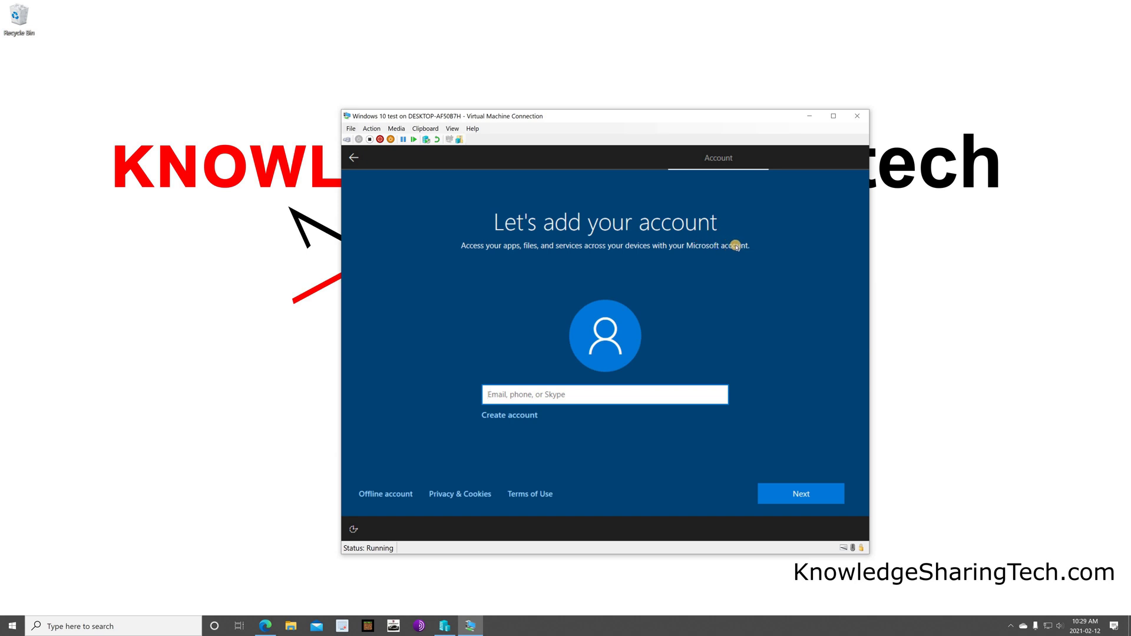
left_click(365, 490)
left_click(377, 496)
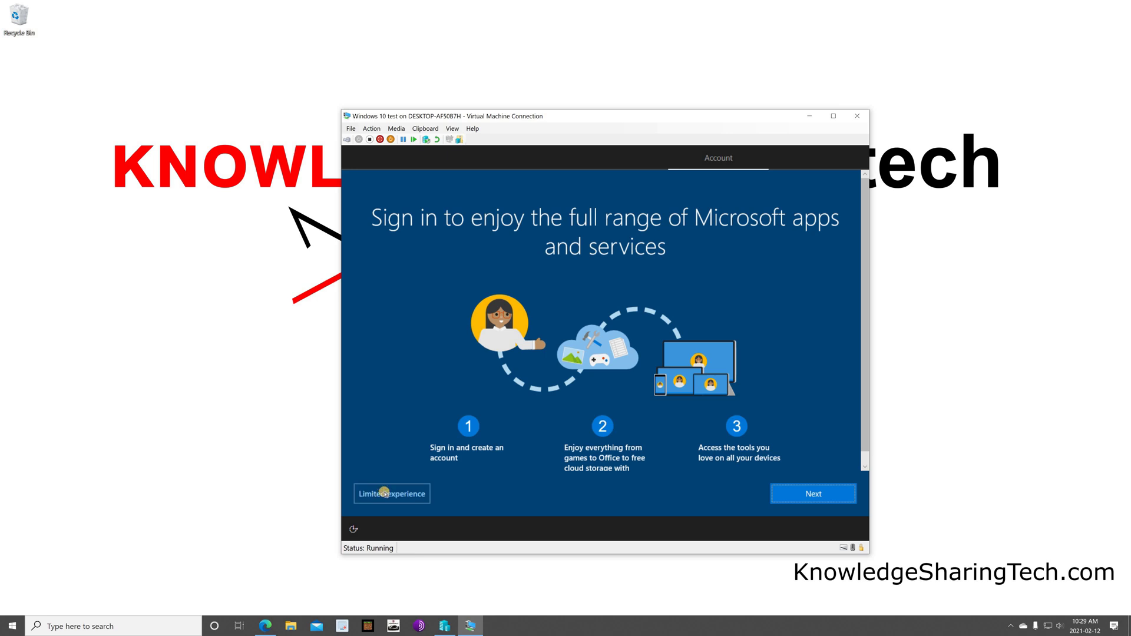
left_click(384, 495)
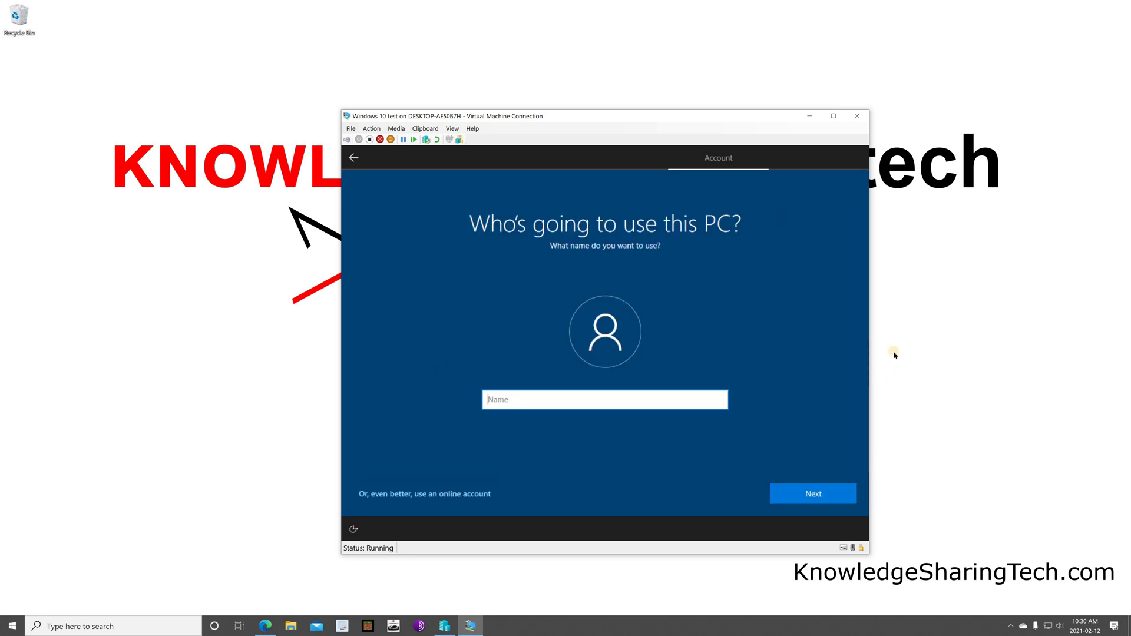
Confirm the user name, then enter and confirm the local account password
left_click(817, 493)
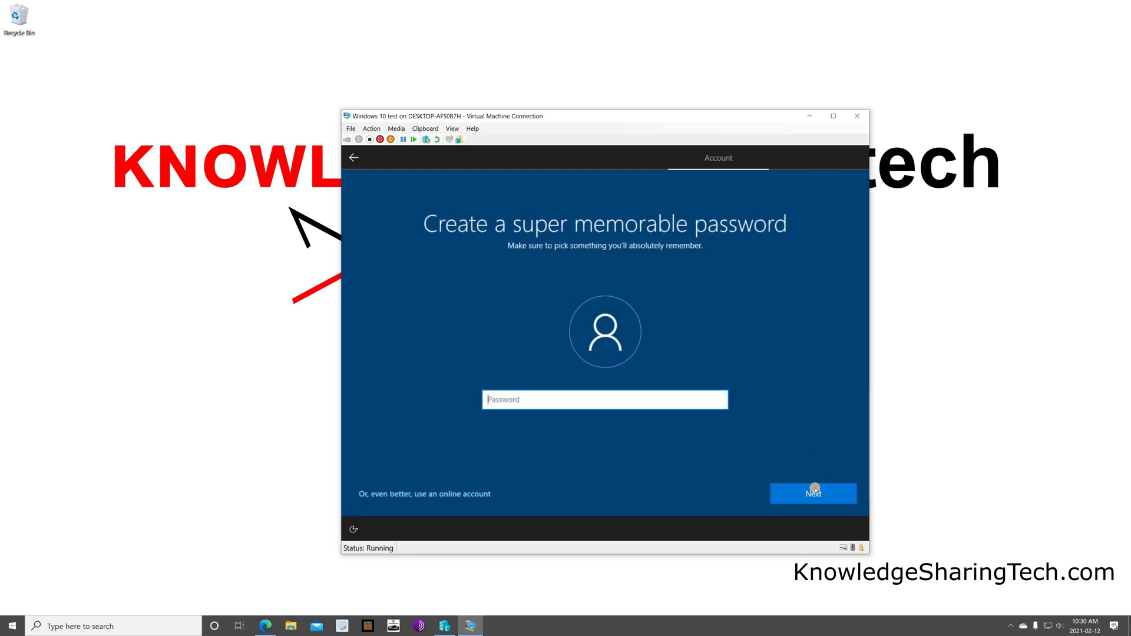
type("•••••••")
left_click(815, 494)
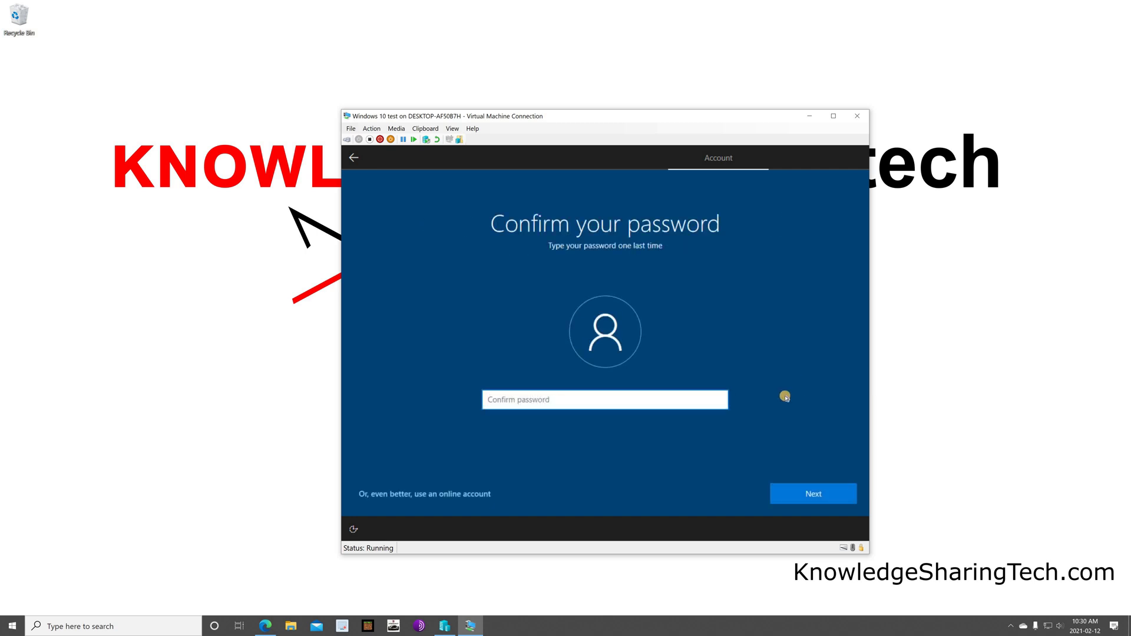
type("•")
key("BackSpace")
type("••••••••")
left_click(816, 494)
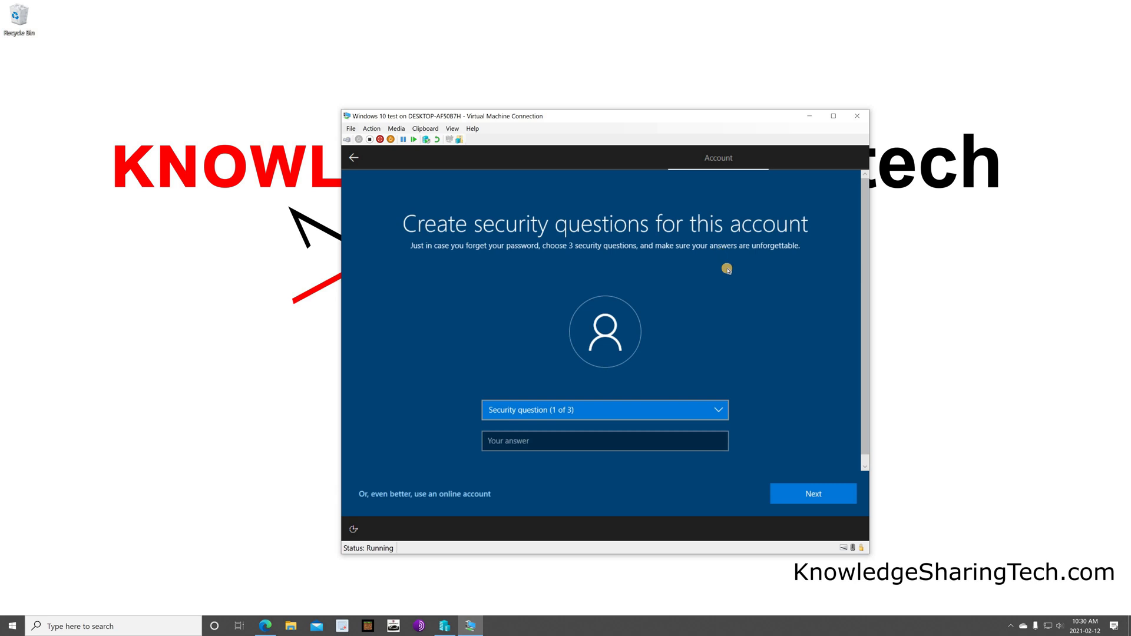
Pick the first pet's name security question and enter its answer
left_click(585, 413)
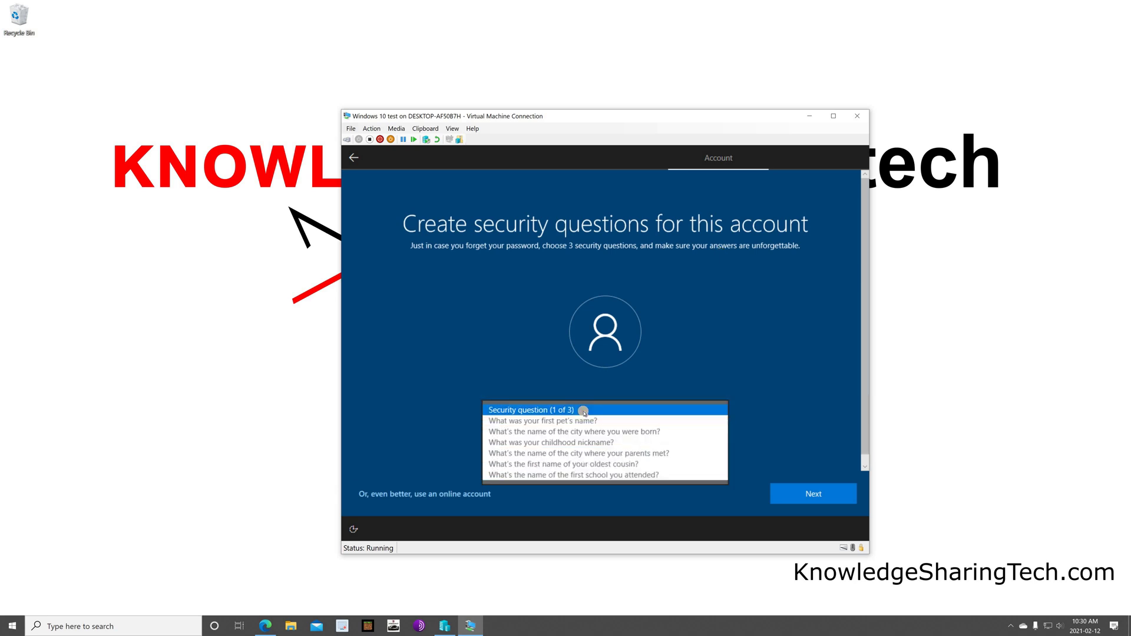
left_click(583, 411)
left_click(584, 411)
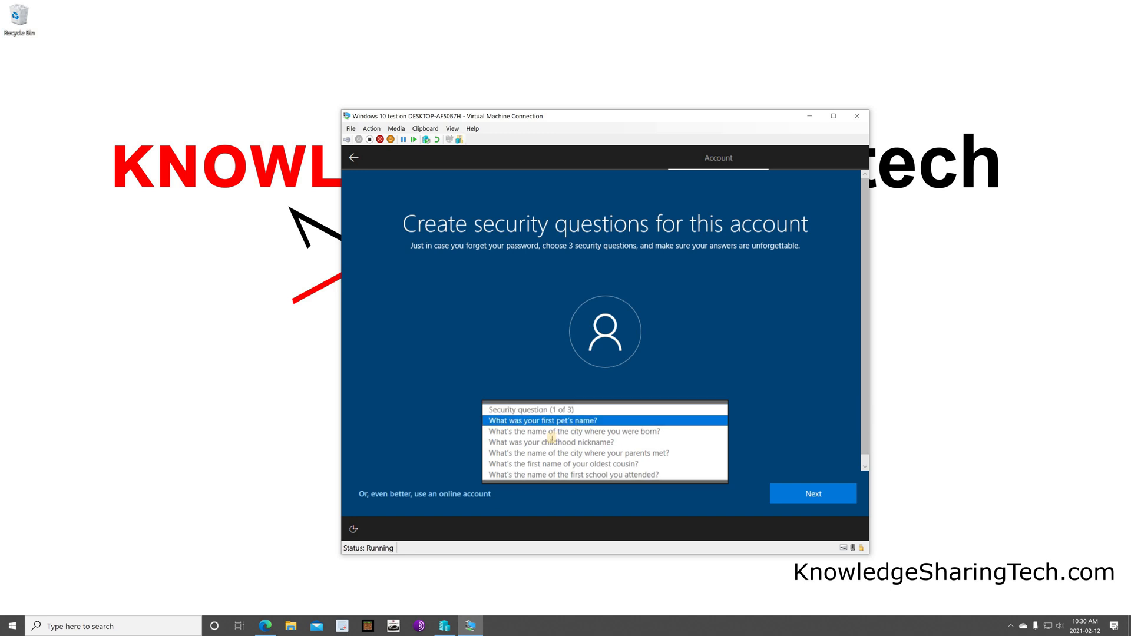
left_click(582, 422)
type("1")
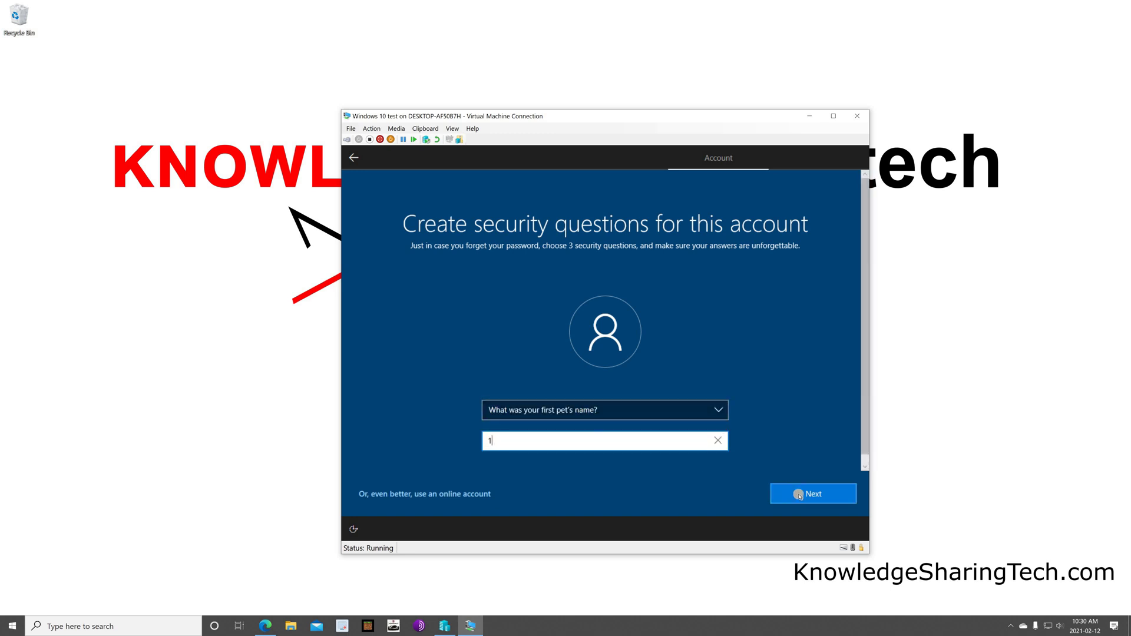
left_click(783, 492)
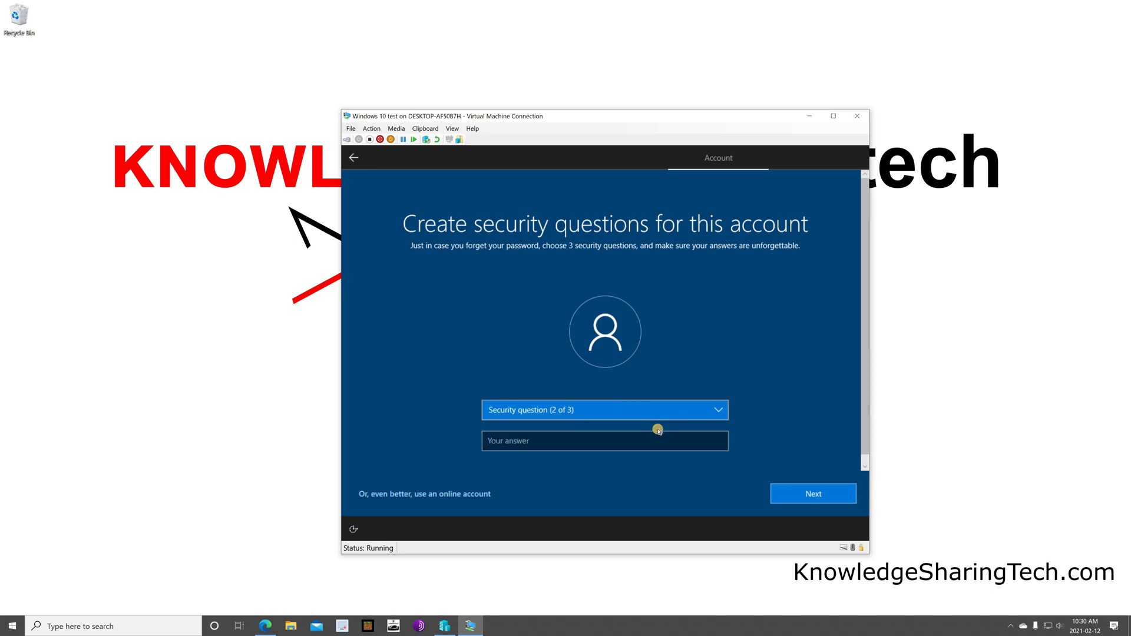
Set the city question and the city-where-parents-met question with answers
left_click(551, 414)
left_click(551, 420)
type("1")
left_click(784, 495)
left_click(561, 412)
left_click(561, 430)
type("1")
left_click(778, 495)
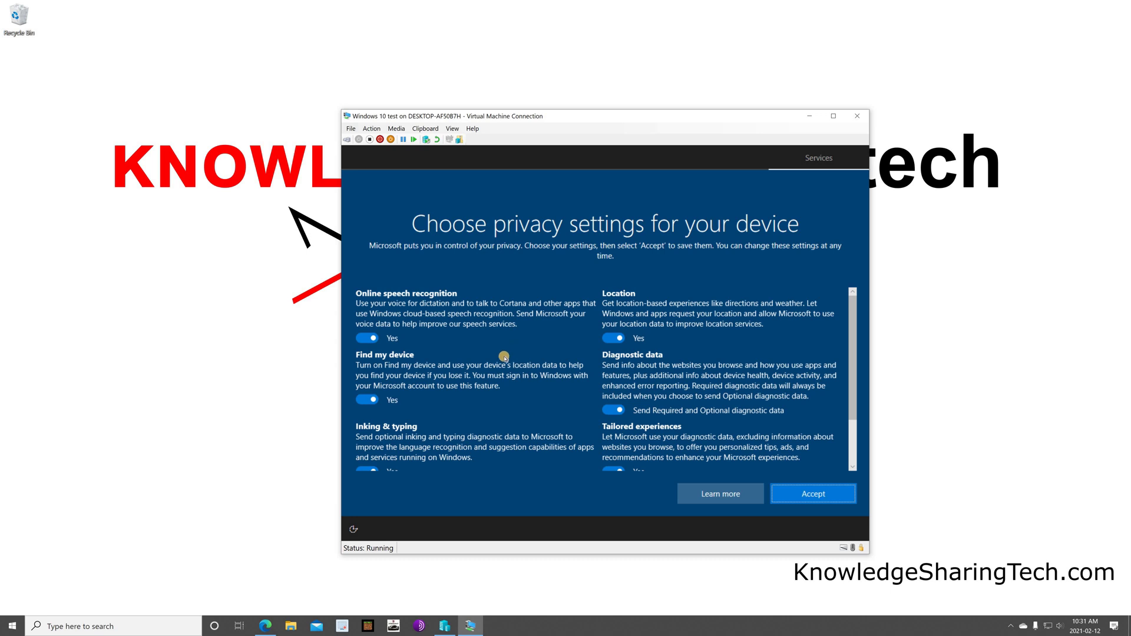
Turn off online speech recognition and Location, send only required diagnostics, and disable Find my device
left_click(368, 338)
key("Tab")
key("space")
left_click(616, 421)
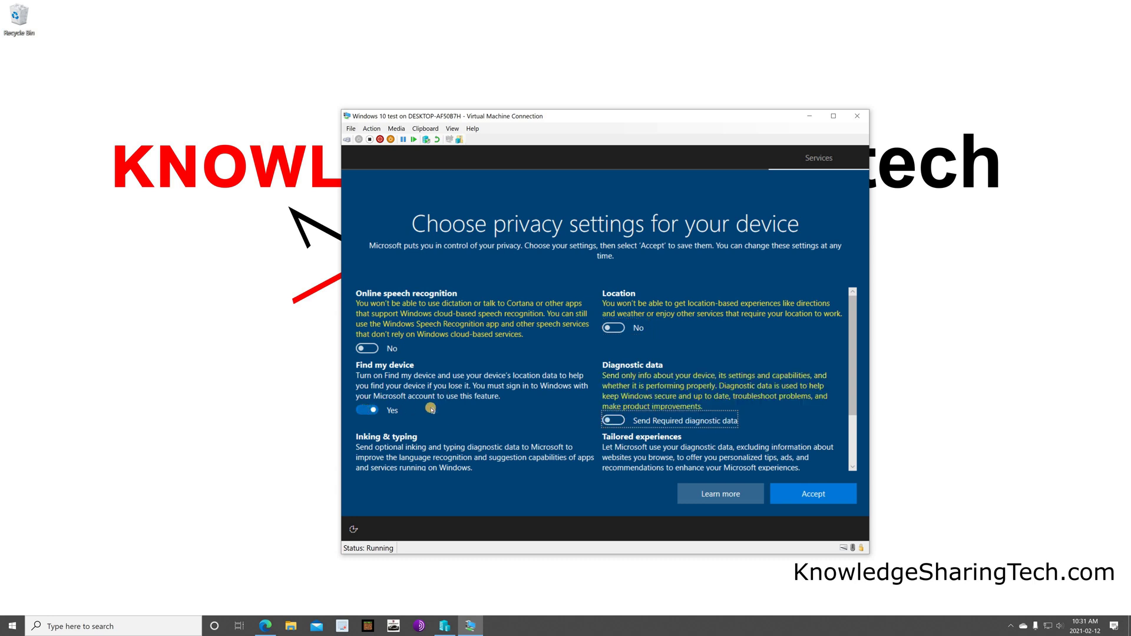
left_click(407, 409)
Turn off Tailored experiences, Inking & typing and Advertising ID, accept, and skip Cortana
scroll(858, 408, "down", 1)
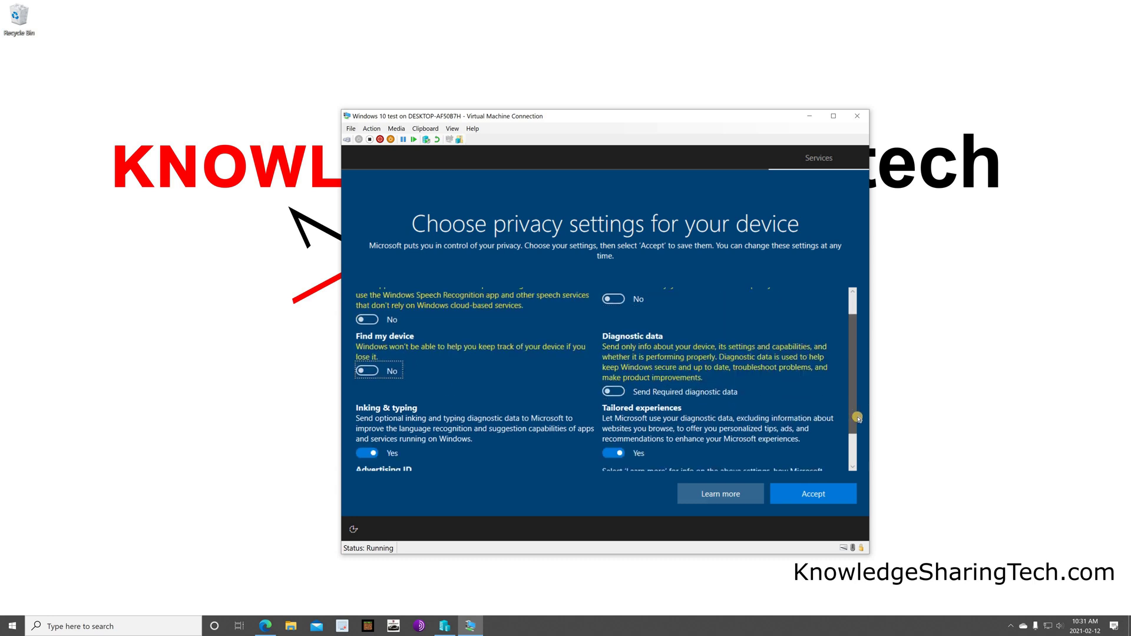
scroll(858, 409, "down", 2)
left_click(618, 409)
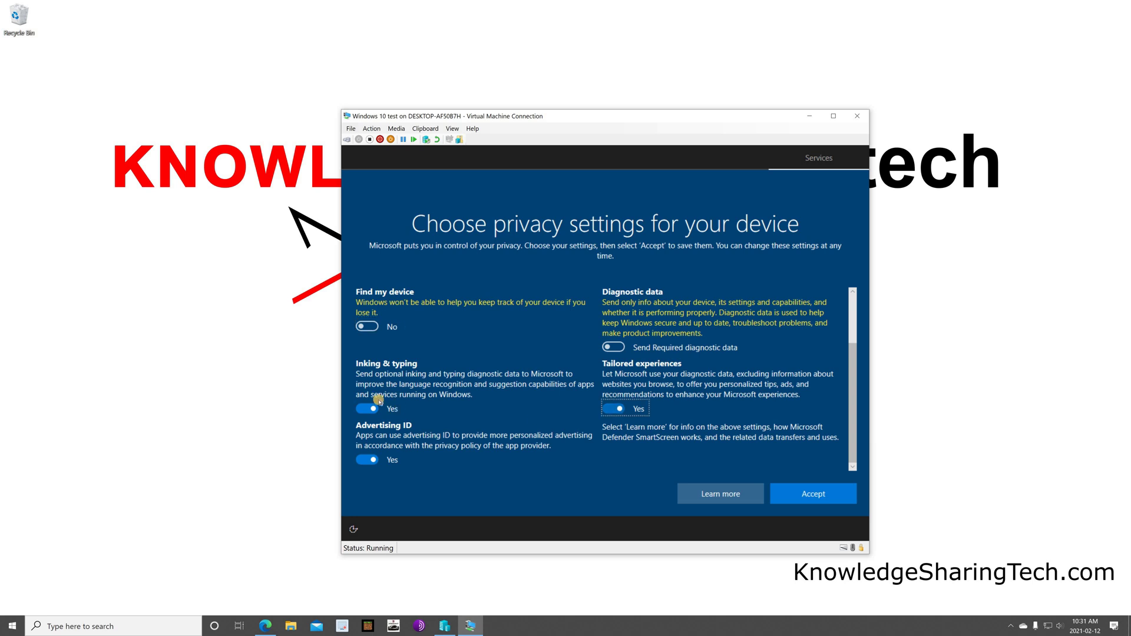
left_click(369, 410)
left_click(368, 460)
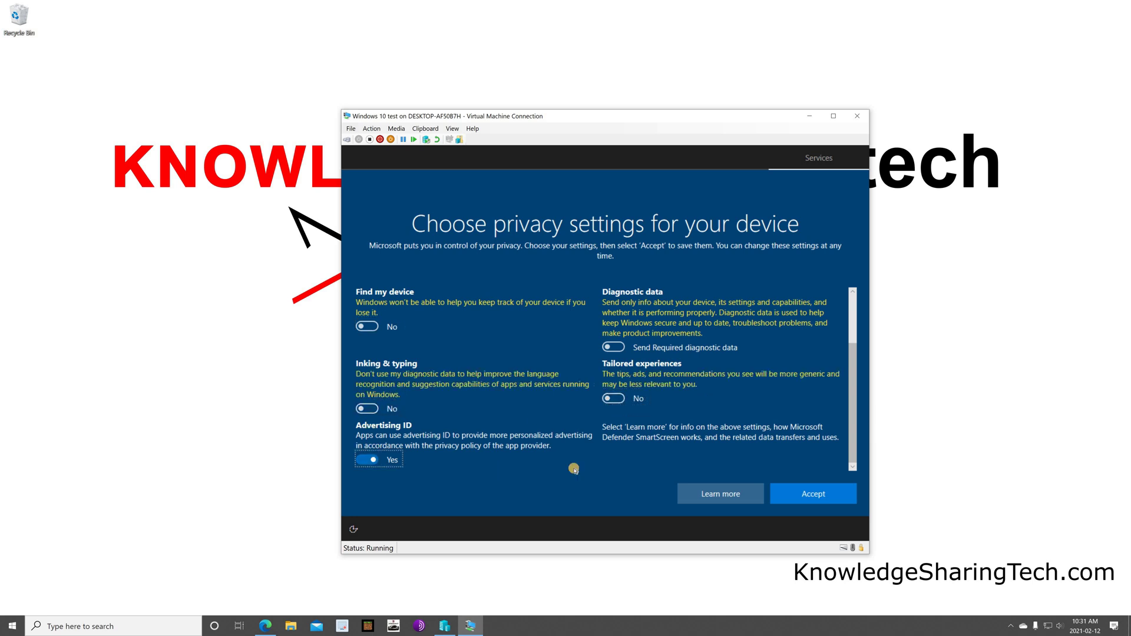
left_click(808, 494)
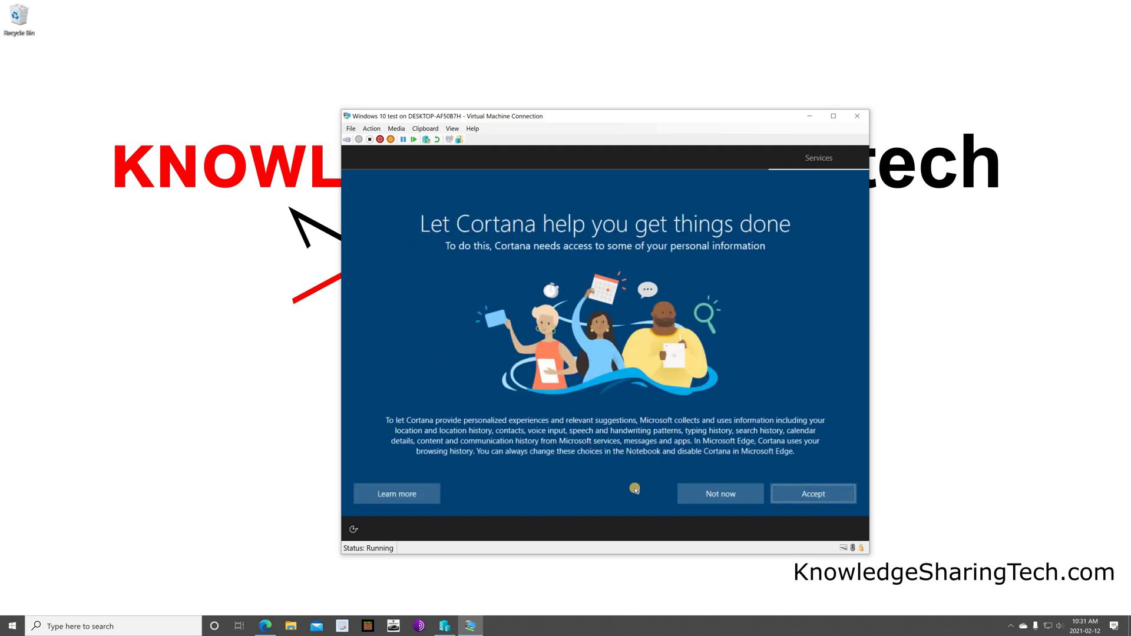
left_click(709, 494)
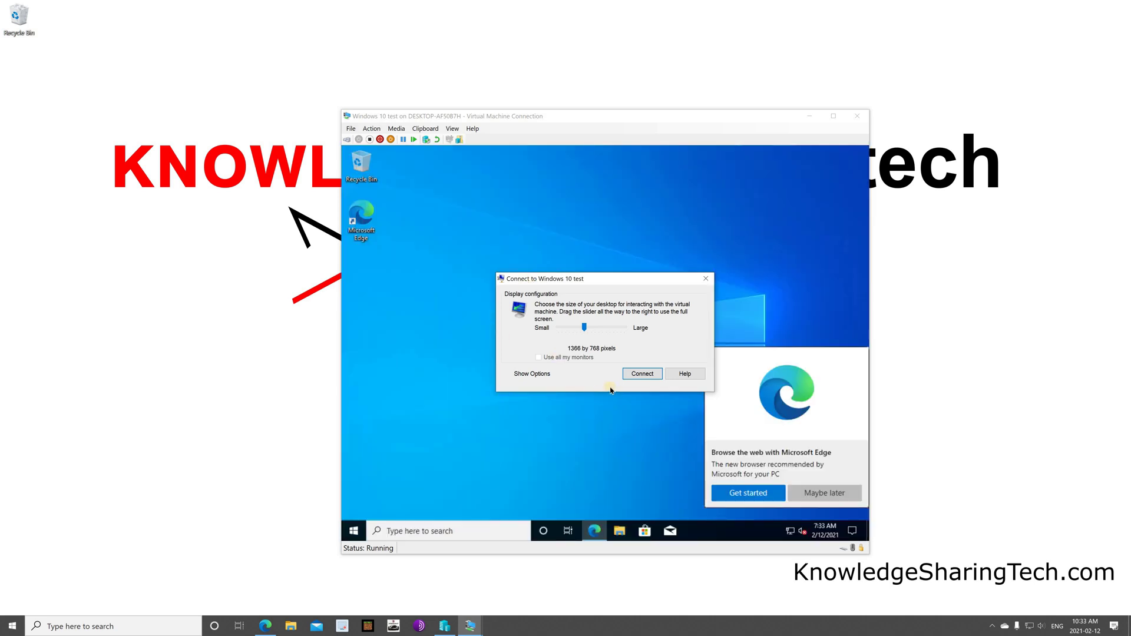
Connect at 1366 by 768, sign in with the account password, enlarge the window, and decline Edge
left_click(632, 379)
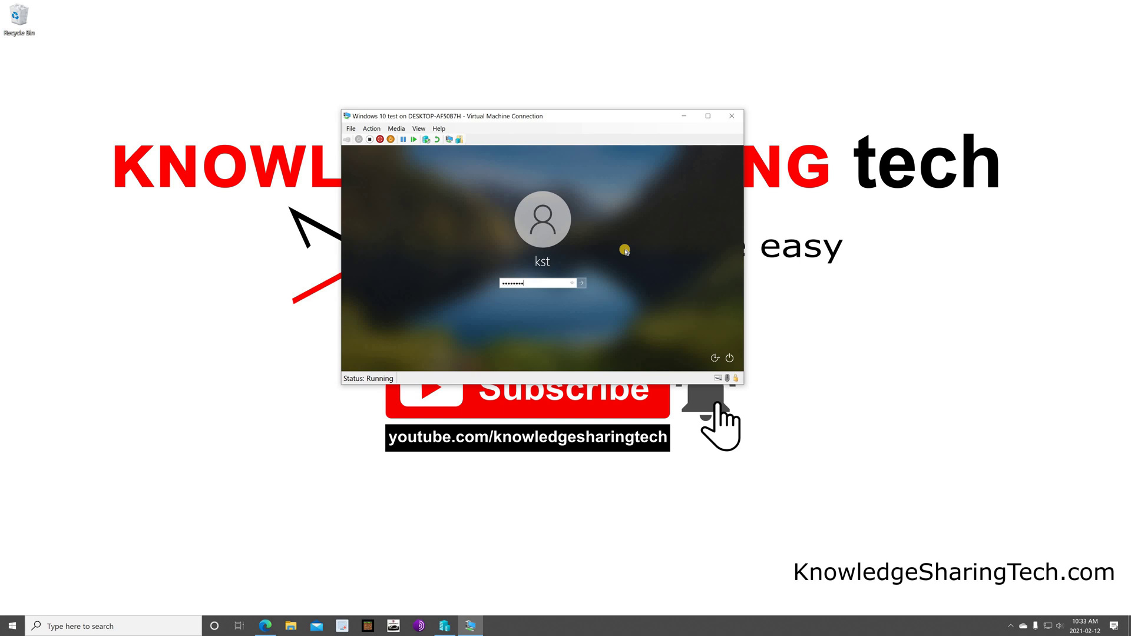
key("Return")
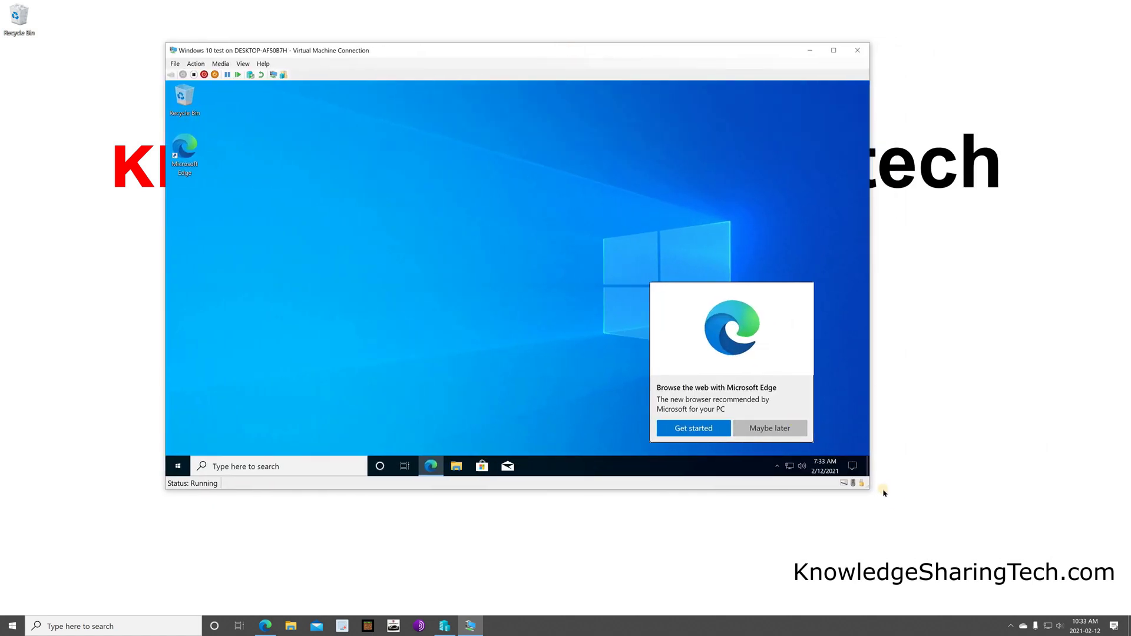
left_click_drag(871, 489, 943, 556)
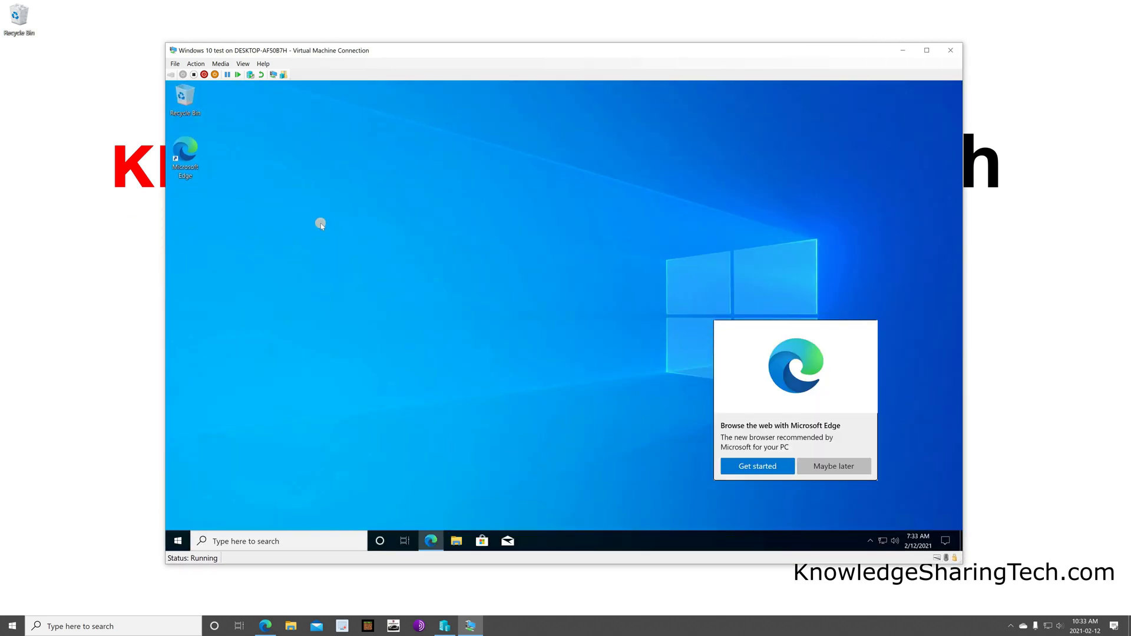
left_click(808, 466)
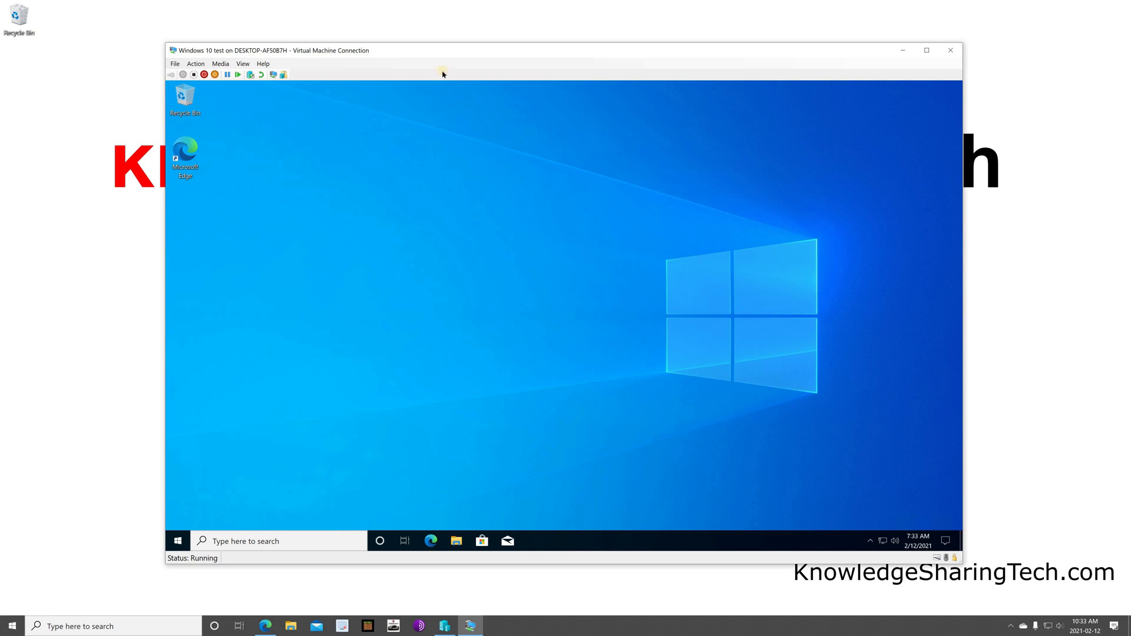
Go full-screen and back to a window, then shut down the guest from Start > Power
left_click(926, 52)
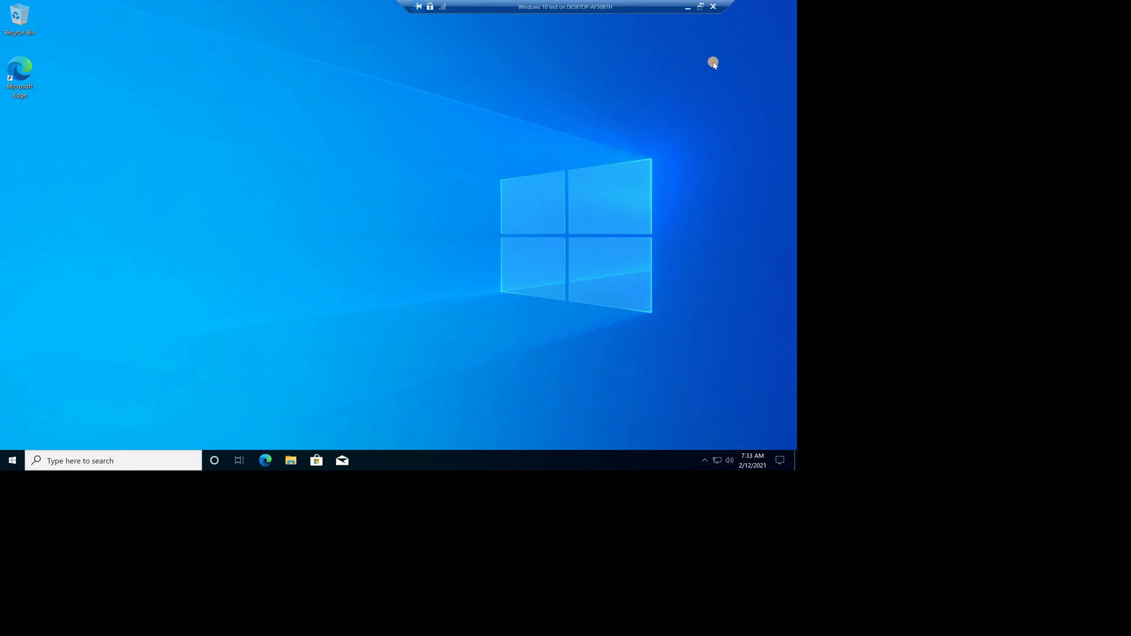
key("ctrl+alt+Break")
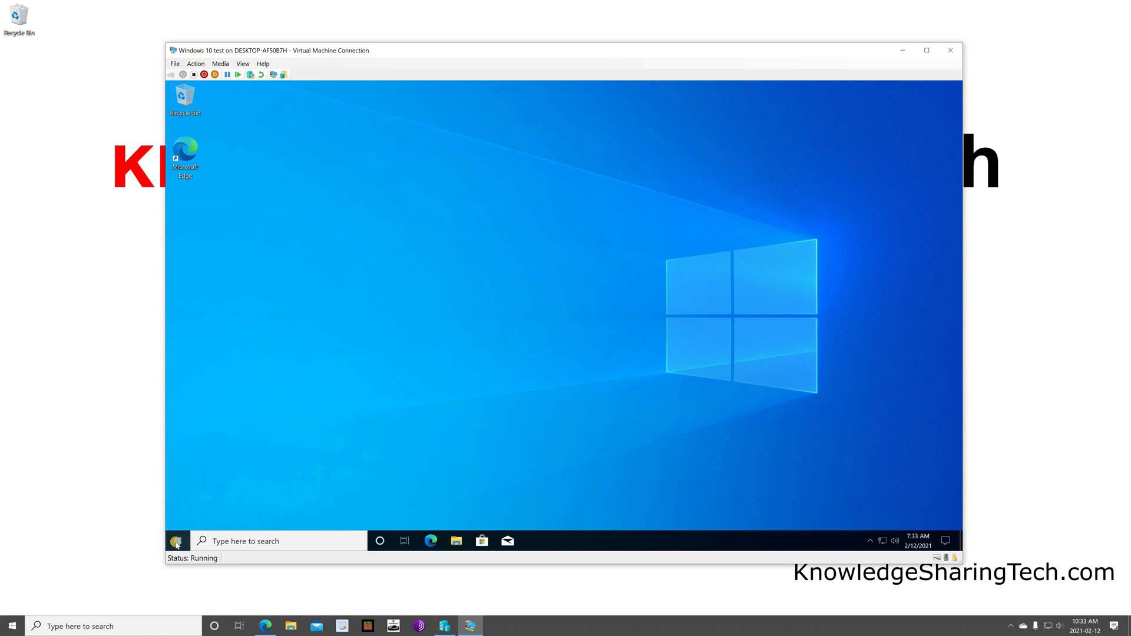
left_click(178, 537)
mouse_move(207, 514)
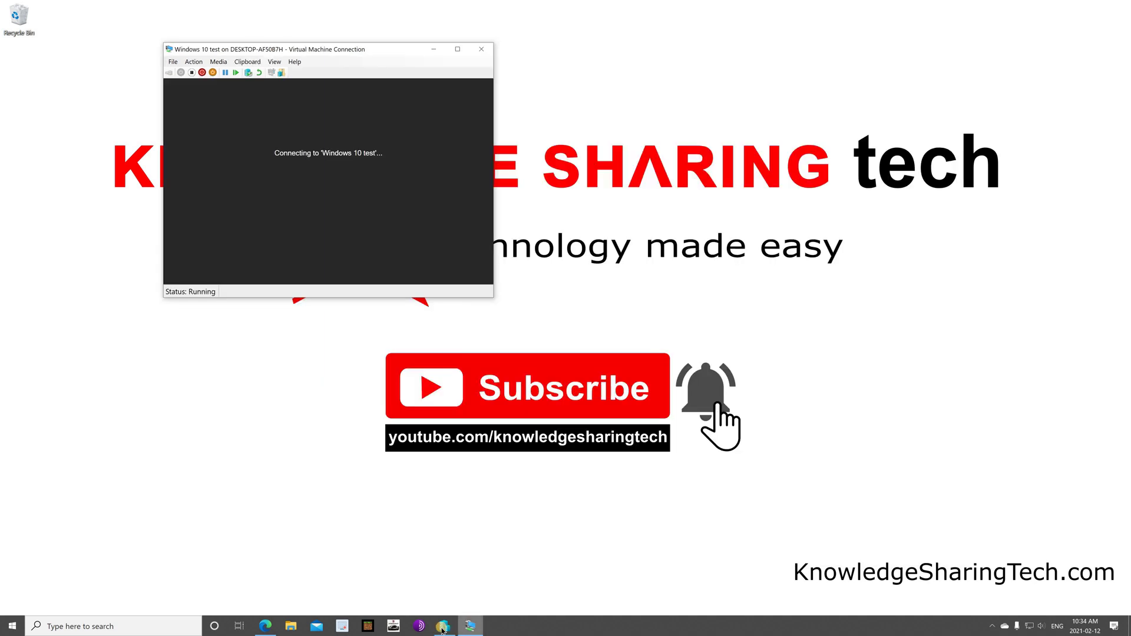
From Hyper-V Manager, connect to the Windows 10 test machine
left_click(443, 628)
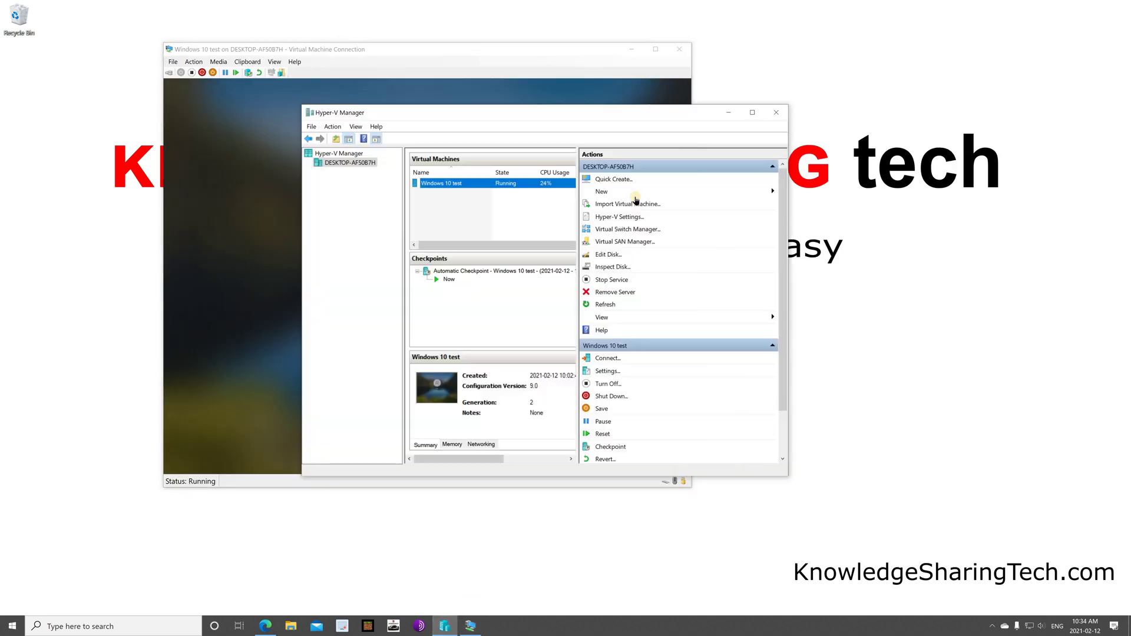
left_click(632, 49)
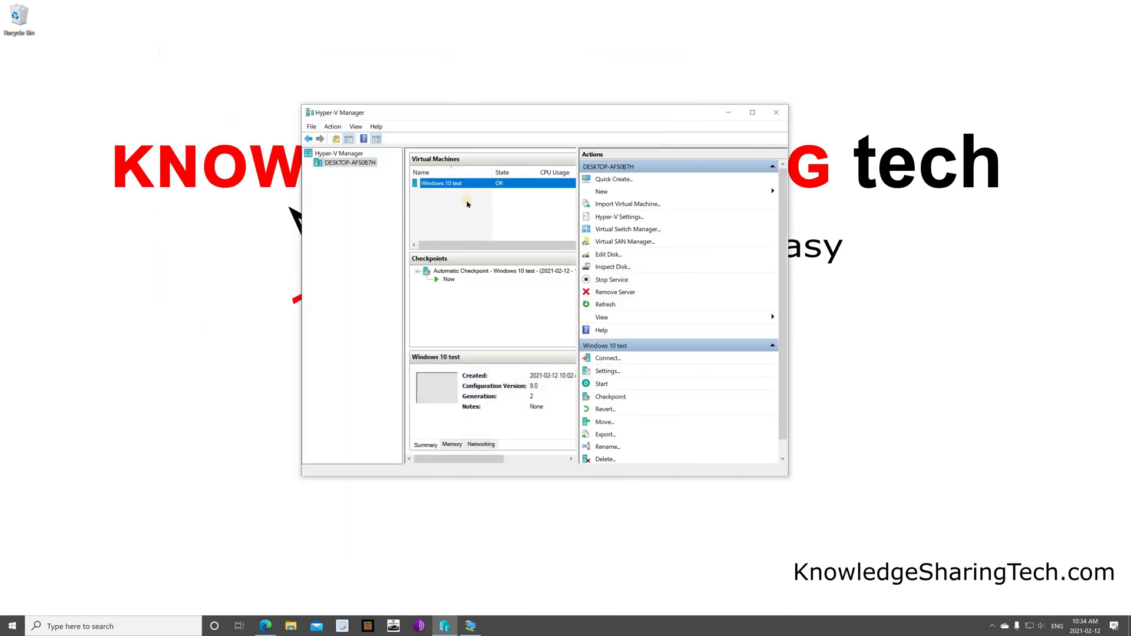
left_click(435, 184)
left_click(607, 357)
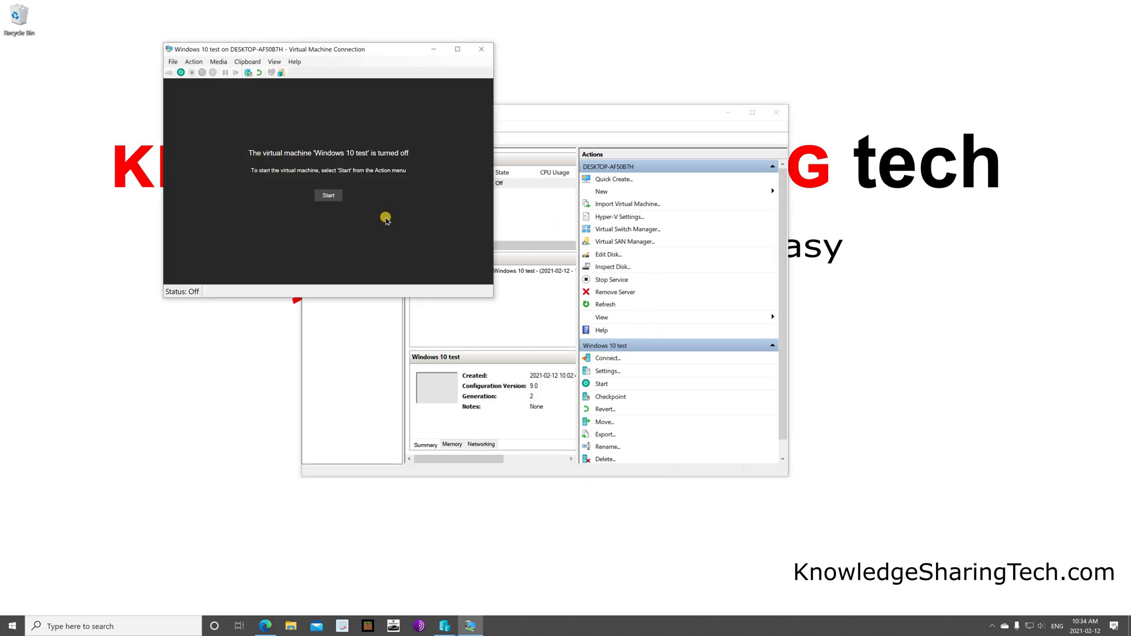
Place the connection window beside the manager and start the VM, continuing from its last state
left_click(328, 198)
left_click_drag(346, 49, 817, 183)
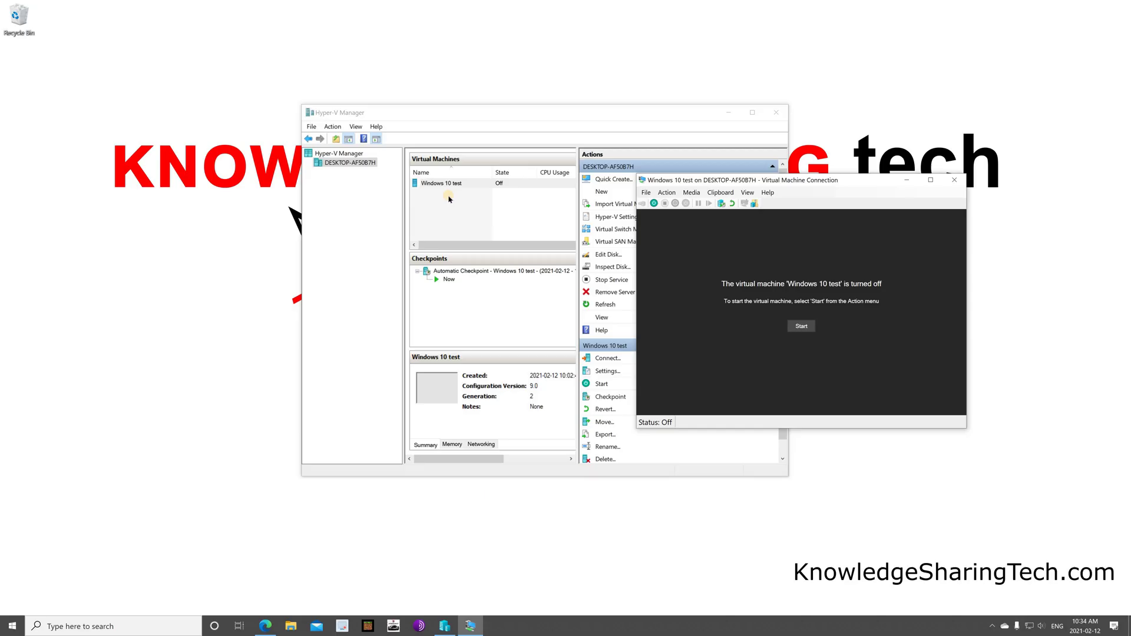
left_click(799, 325)
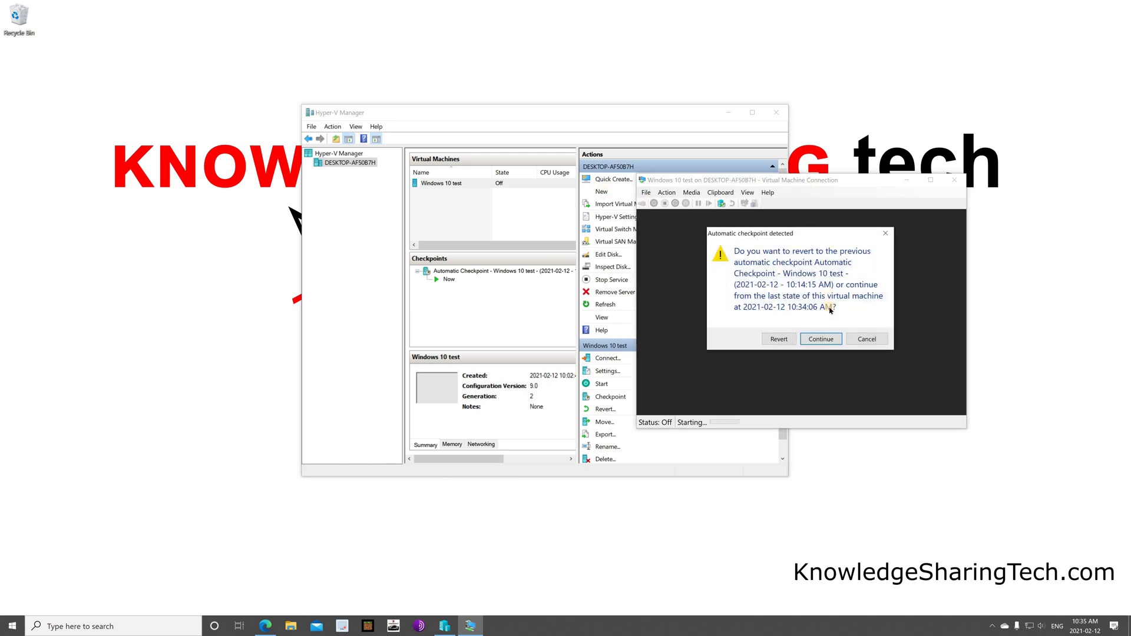
left_click(821, 339)
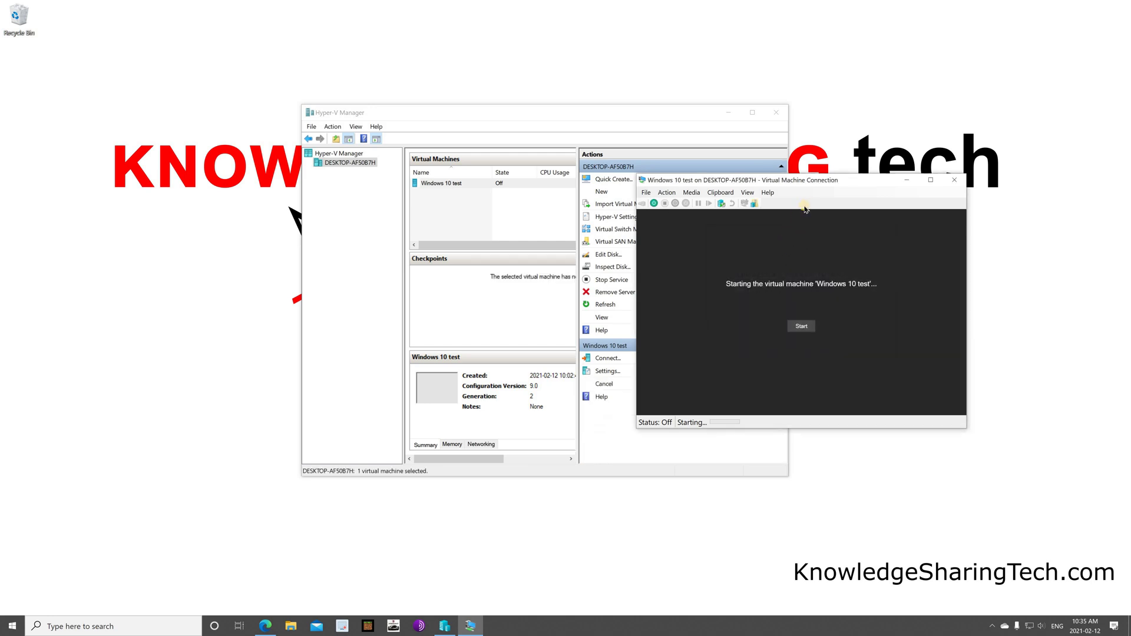